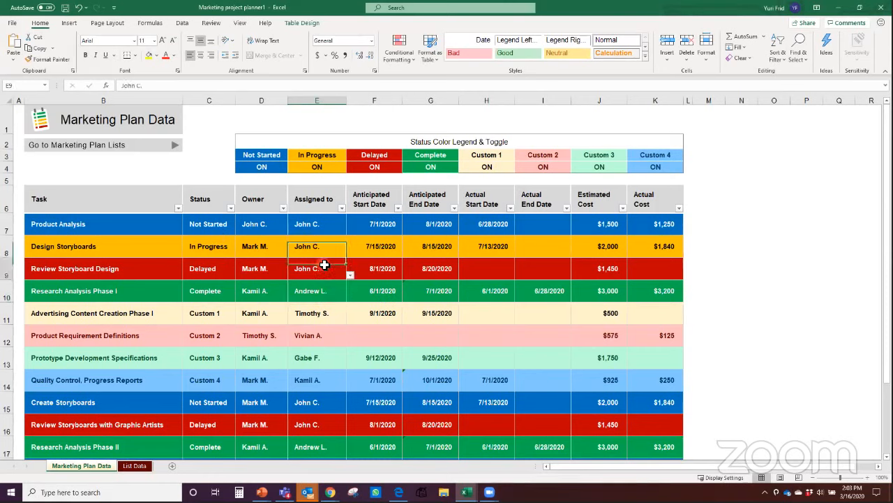
{"action": "left_click", "coordinate": [230, 219]}
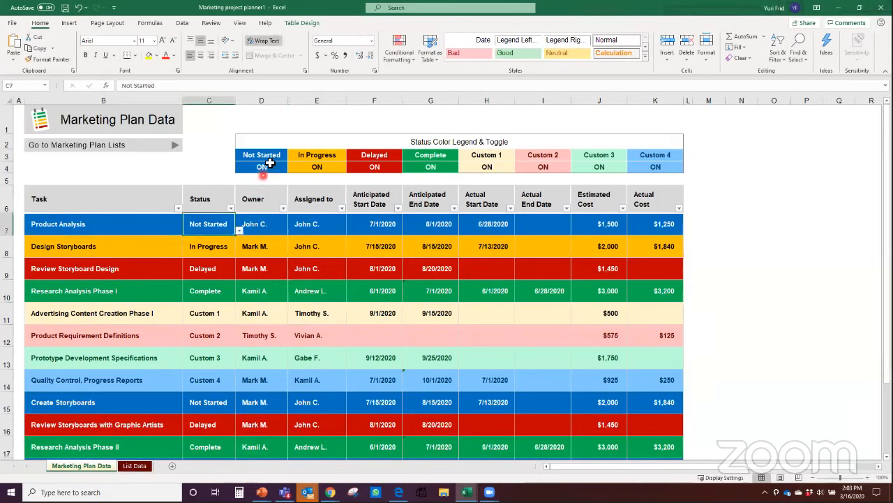
{"action": "left_click", "coordinate": [260, 168]}
{"action": "left_click", "coordinate": [317, 167]}
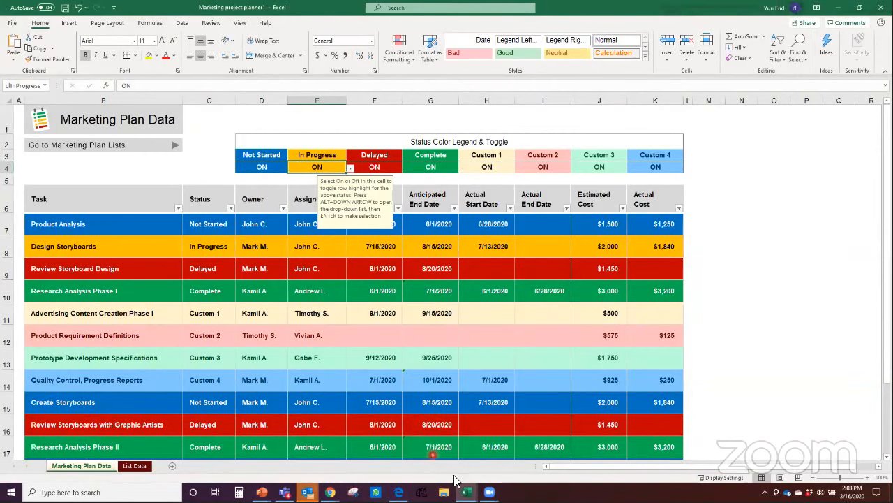
{"action": "mouse_move", "coordinate": [466, 492]}
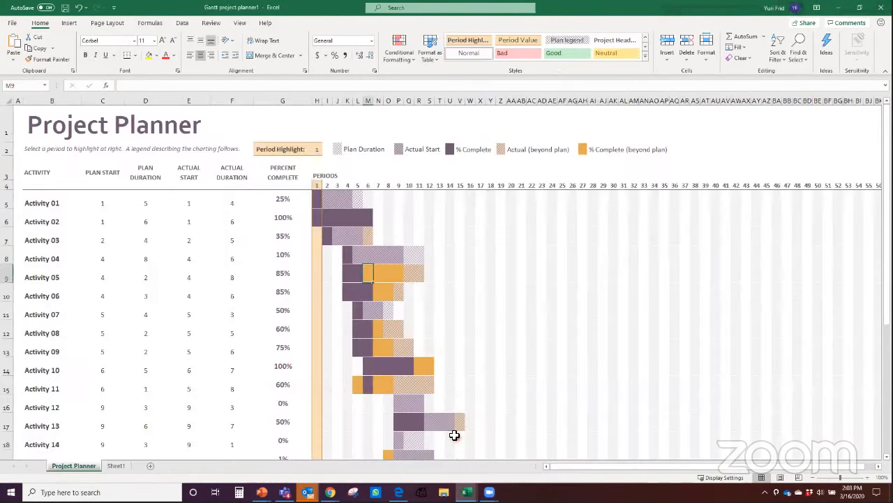
{"action": "left_click", "coordinate": [463, 462]}
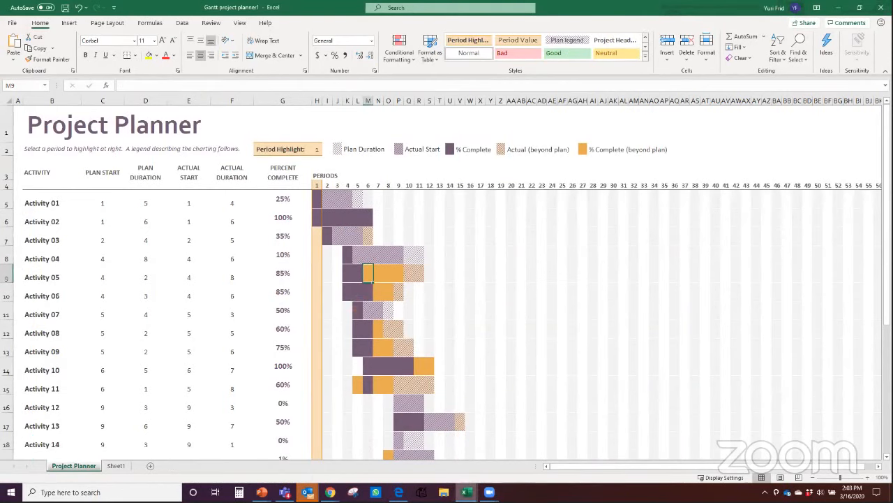
{"action": "left_click", "coordinate": [380, 467]}
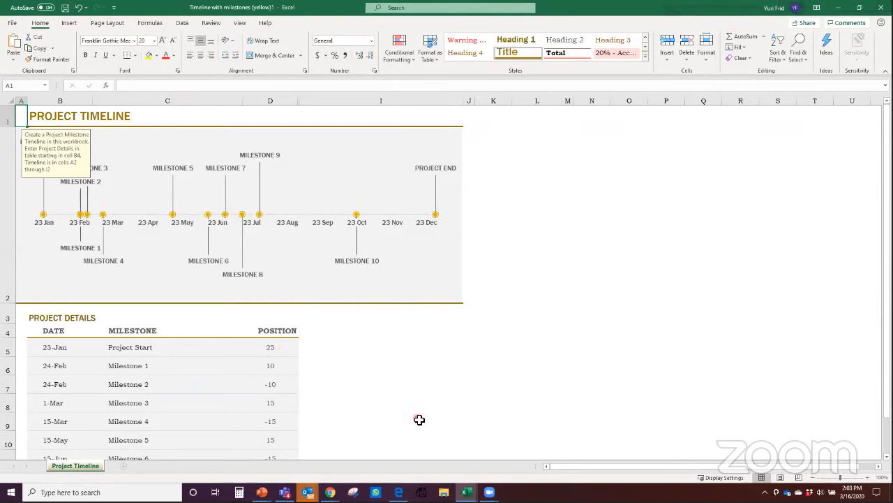
{"action": "left_click", "coordinate": [839, 8]}
{"action": "left_click", "coordinate": [839, 8]}
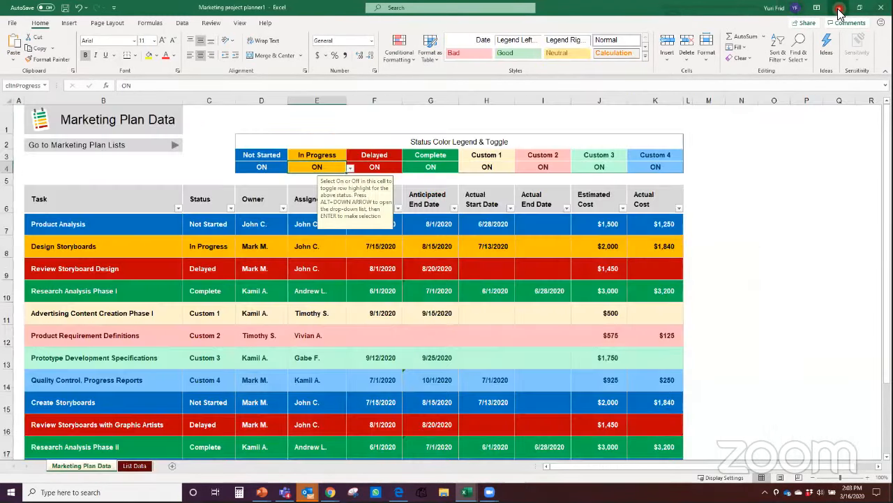
Step: Bring up Chrome's Compare project management page showing Plan 1, 3 and 5 at $10, $30, $55
{"action": "left_click", "coordinate": [839, 8]}
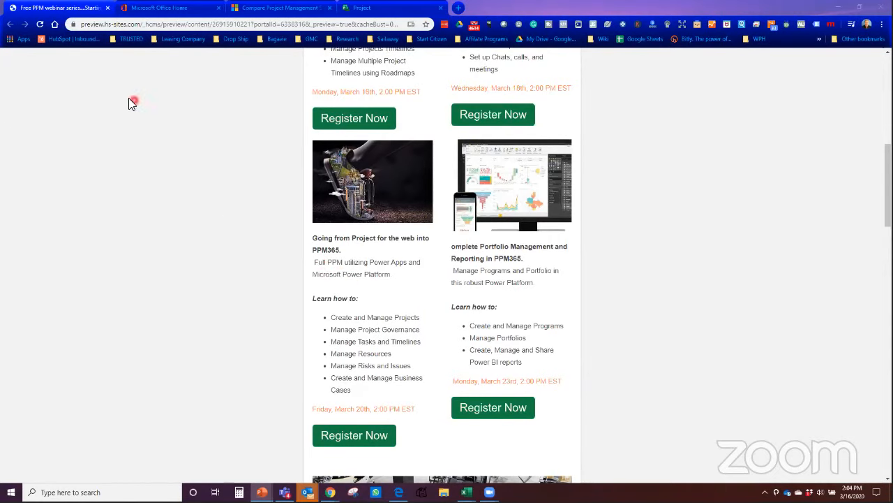
{"action": "left_click", "coordinate": [77, 12]}
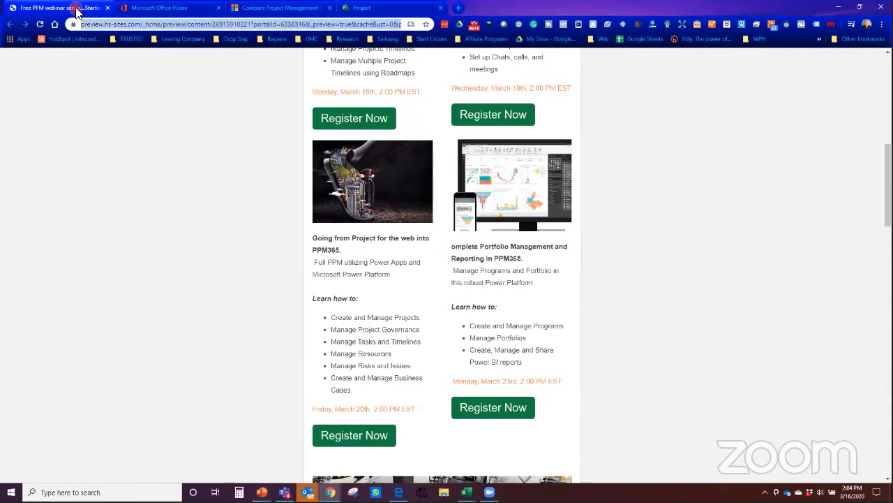
{"action": "left_click", "coordinate": [174, 13]}
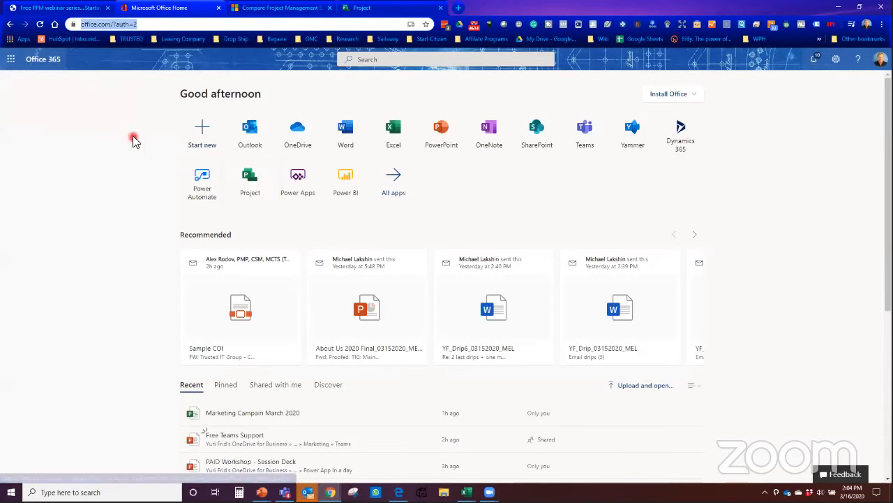
{"action": "left_click", "coordinate": [286, 10]}
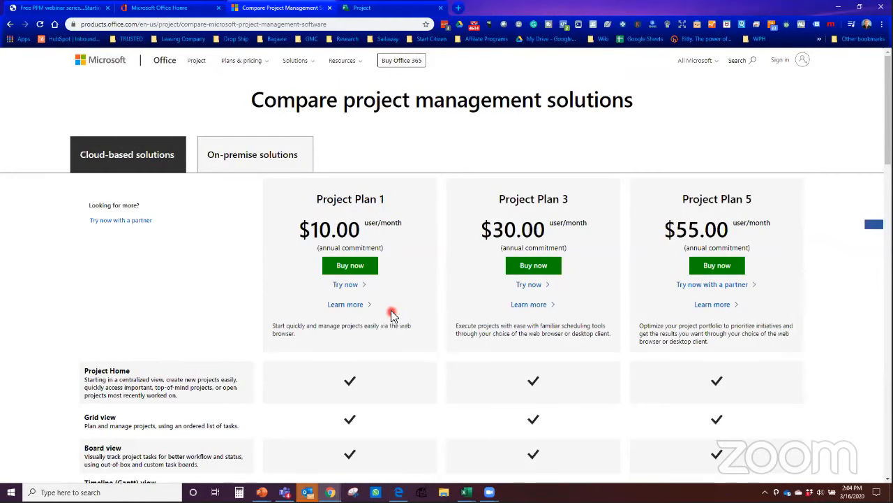
Step: Start the Project Plan 1 free trial, review both sign-up pages, then close them
{"action": "left_click", "coordinate": [347, 285]}
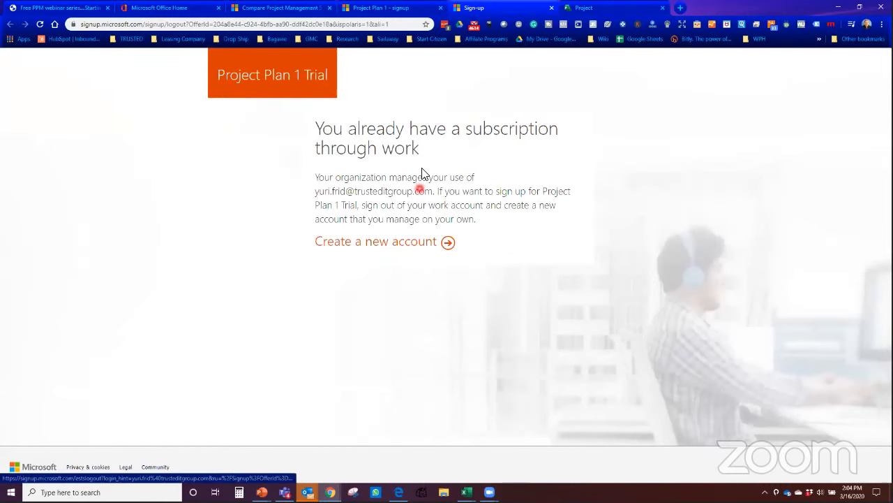
{"action": "left_click", "coordinate": [406, 10]}
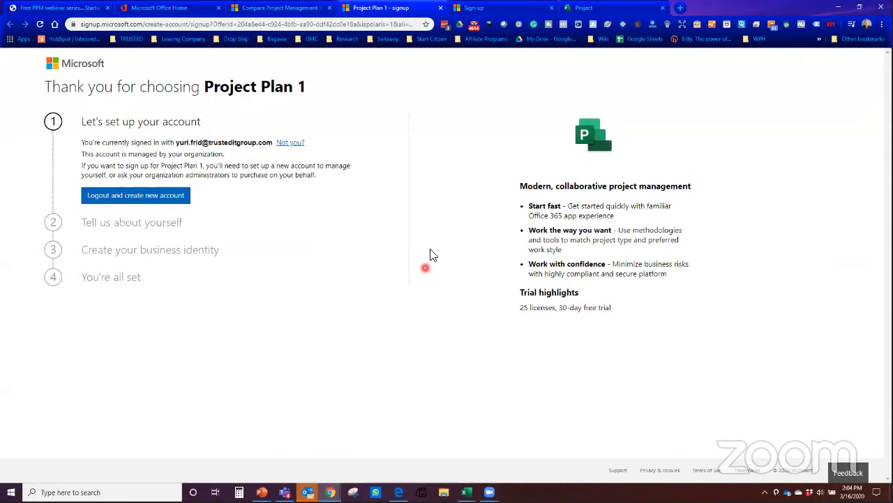
{"action": "left_click", "coordinate": [513, 8]}
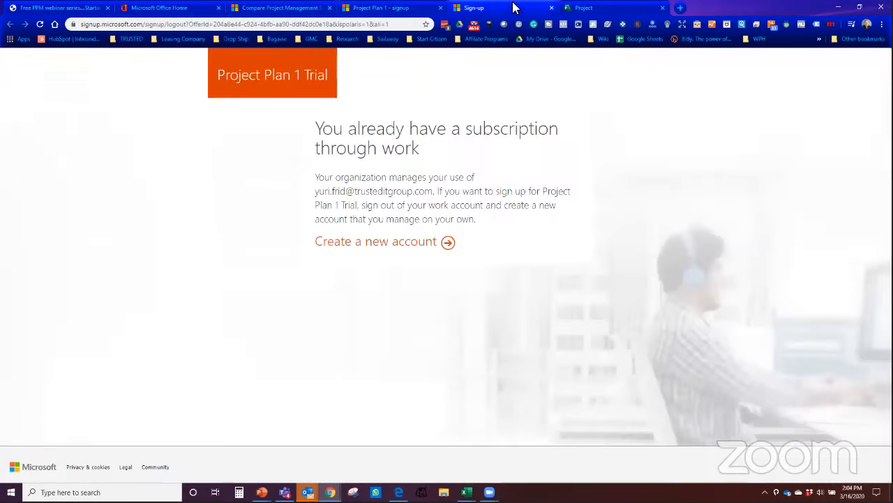
{"action": "left_click", "coordinate": [551, 8]}
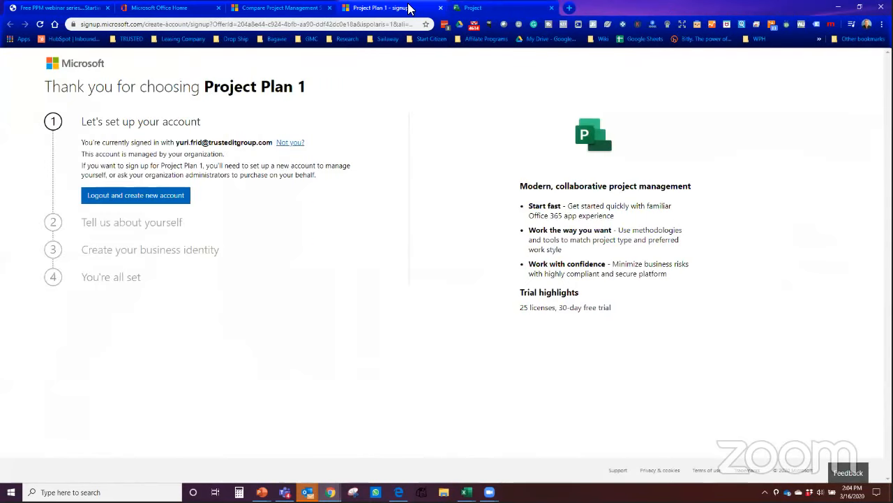
{"action": "left_click", "coordinate": [440, 8]}
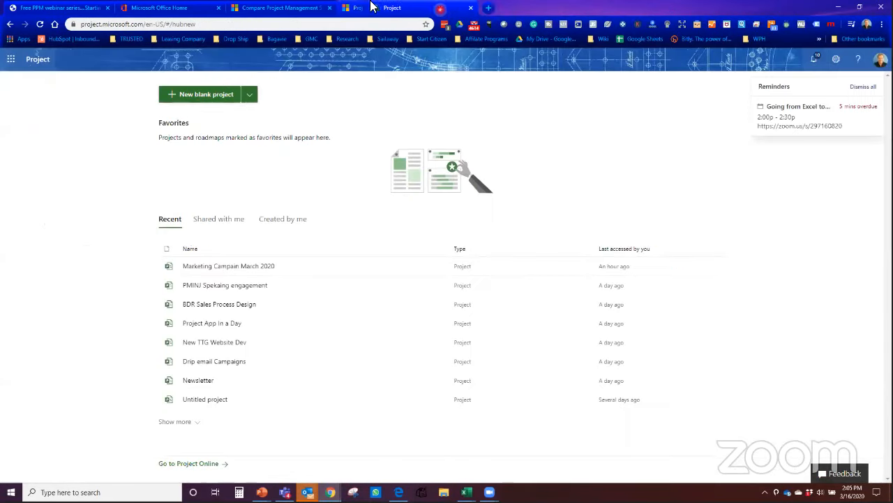
Step: Go to the Project home page listing recent projects like Marketing Campain March 2020
{"action": "left_click", "coordinate": [277, 8]}
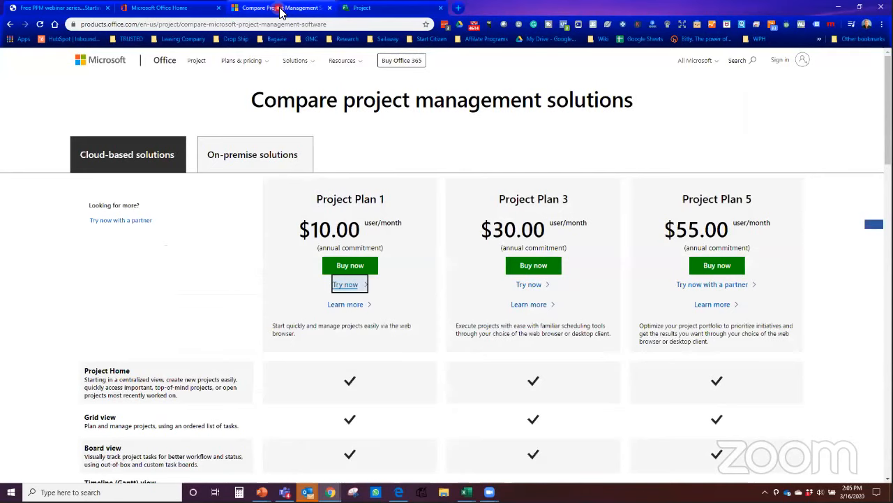
{"action": "left_click", "coordinate": [168, 10]}
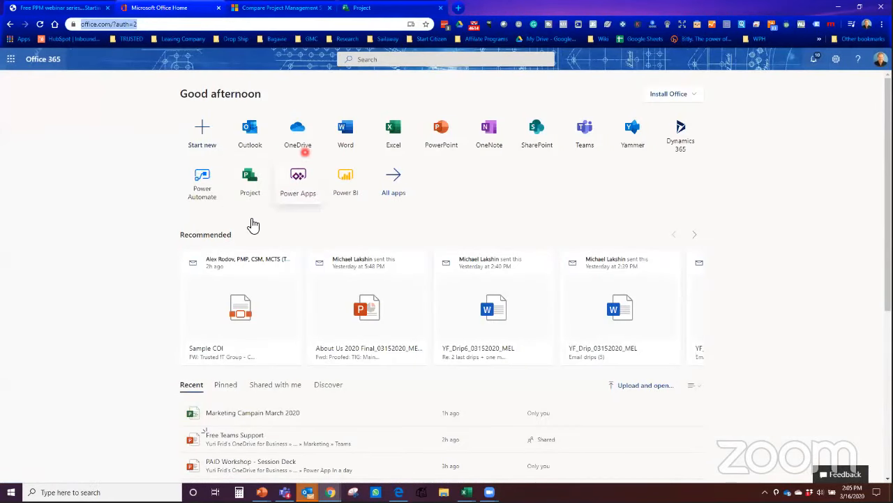
{"action": "left_click", "coordinate": [388, 12]}
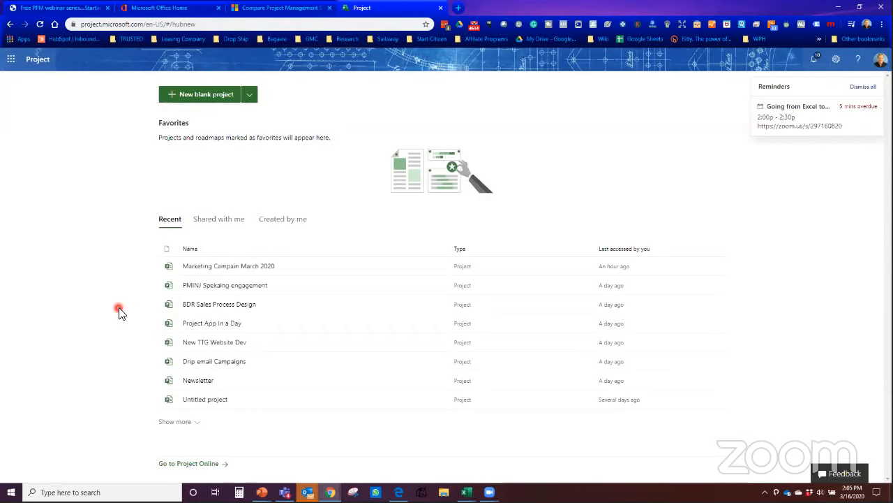
Step: Create a new blank project, dismiss all reminders, and show the Untitled project's details
{"action": "left_click", "coordinate": [208, 94]}
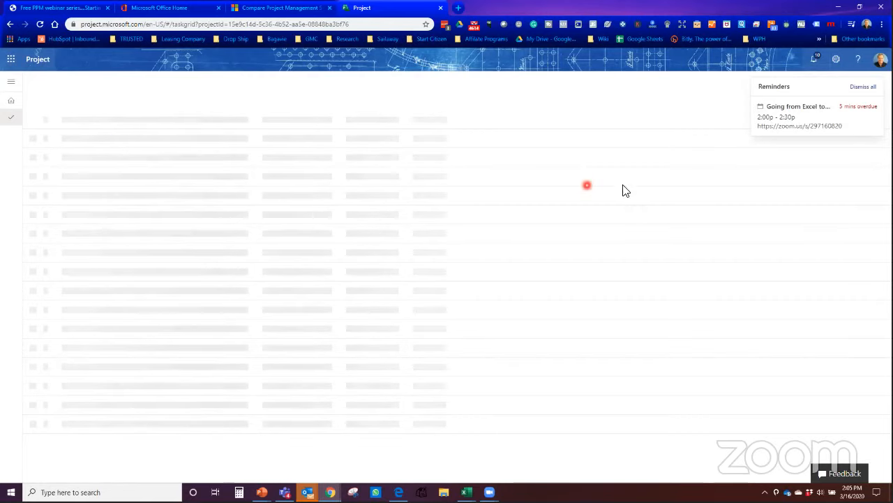
{"action": "mouse_move", "coordinate": [873, 113]}
{"action": "left_click", "coordinate": [866, 87]}
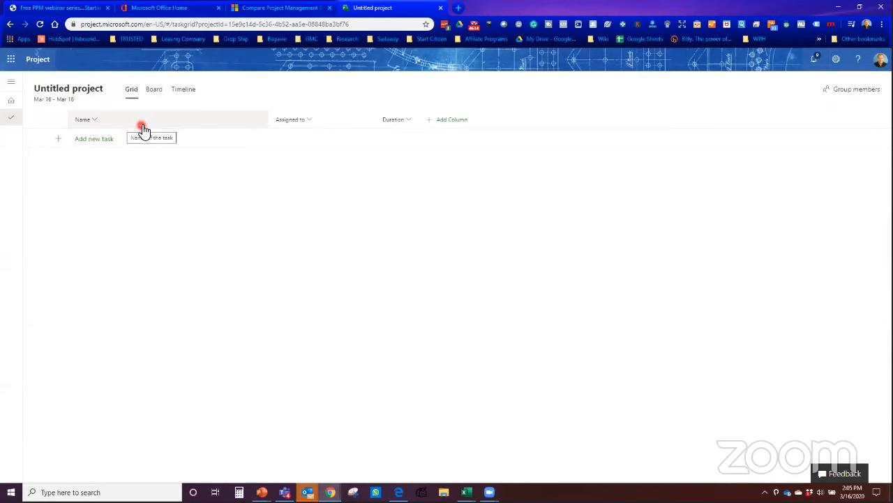
{"action": "left_click", "coordinate": [99, 96]}
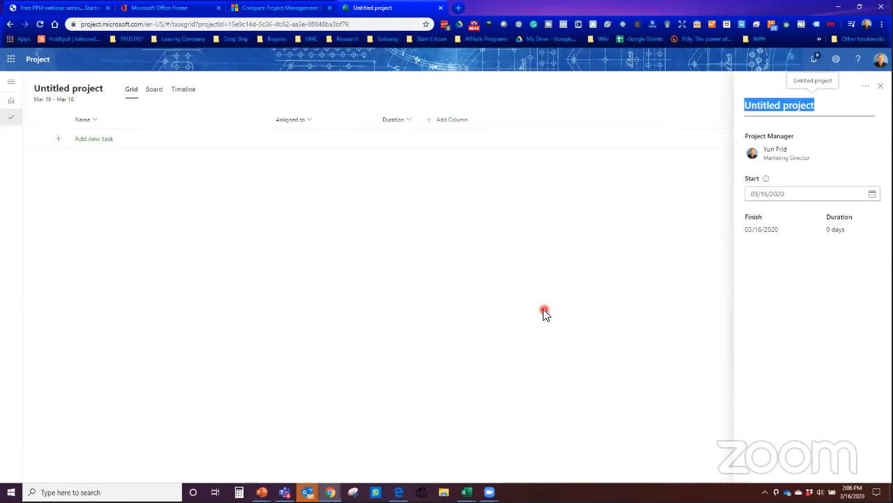
Step: Name the project 'Design of Iphone Case' and close the details panel
{"action": "type", "text": "Design"}
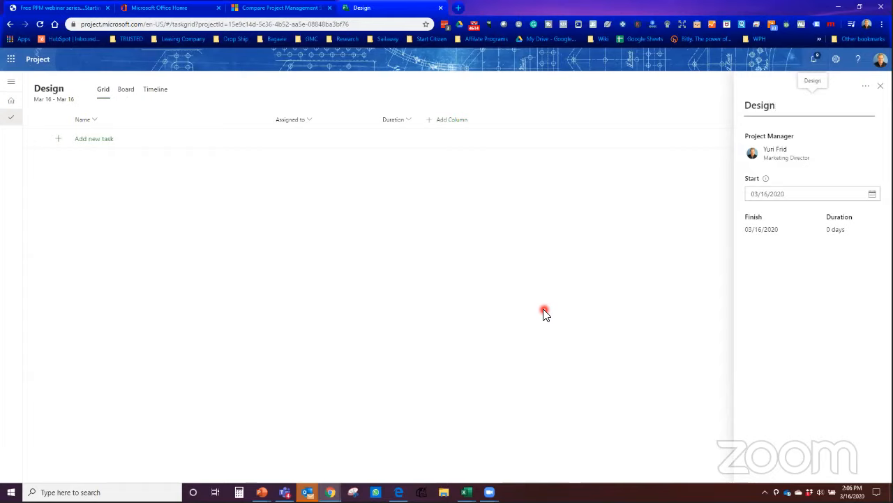
{"action": "type", "text": " of Ip"}
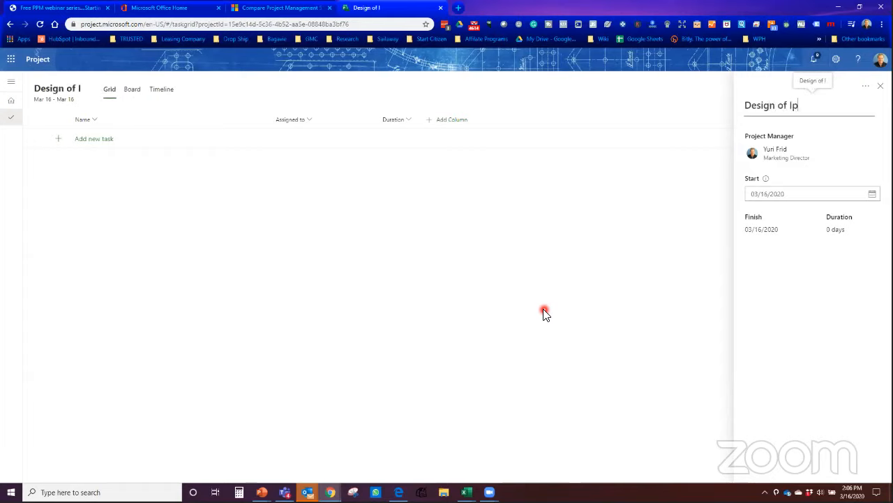
{"action": "type", "text": "hone Case"}
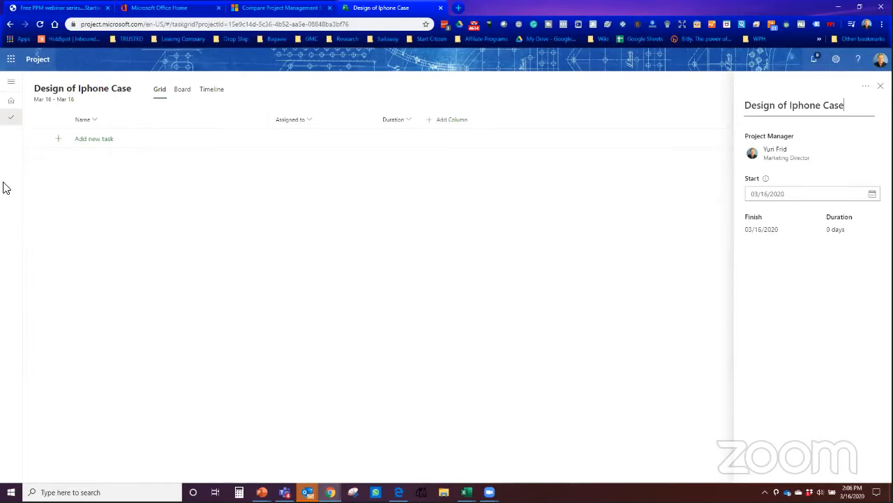
{"action": "left_click", "coordinate": [882, 86]}
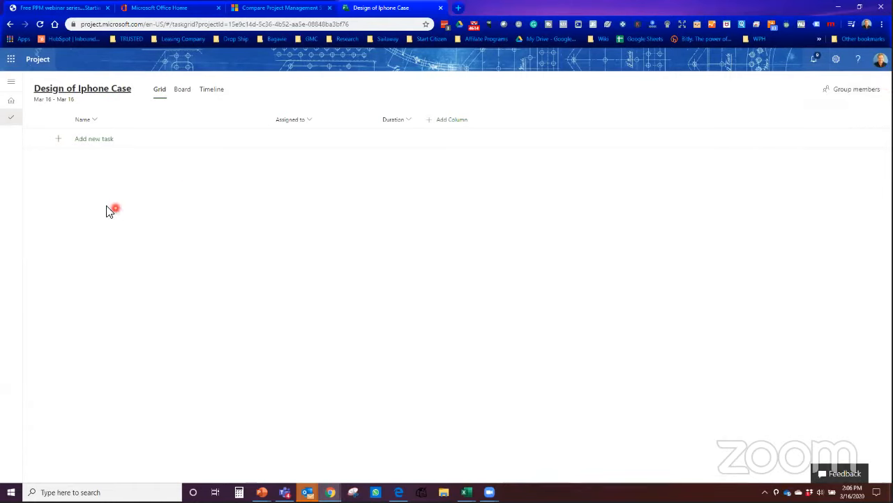
Step: Add 'Technical spec' as the first task in the project grid
{"action": "left_click", "coordinate": [95, 142]}
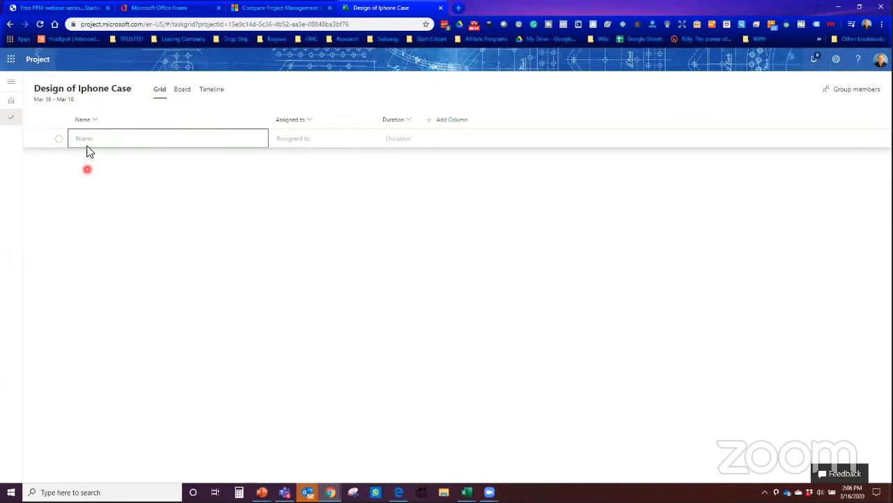
{"action": "left_click", "coordinate": [88, 139]}
{"action": "type", "text": "Technical spec"}
{"action": "key", "text": "Return"}
{"action": "left_click", "coordinate": [164, 139]}
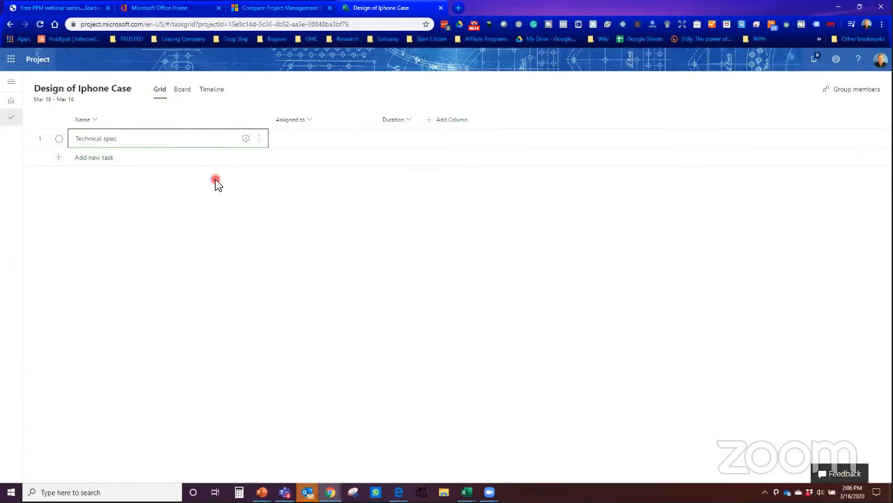
Step: Pick two people as group members, begin a third, then close the panel without creating the group
{"action": "left_click", "coordinate": [859, 91]}
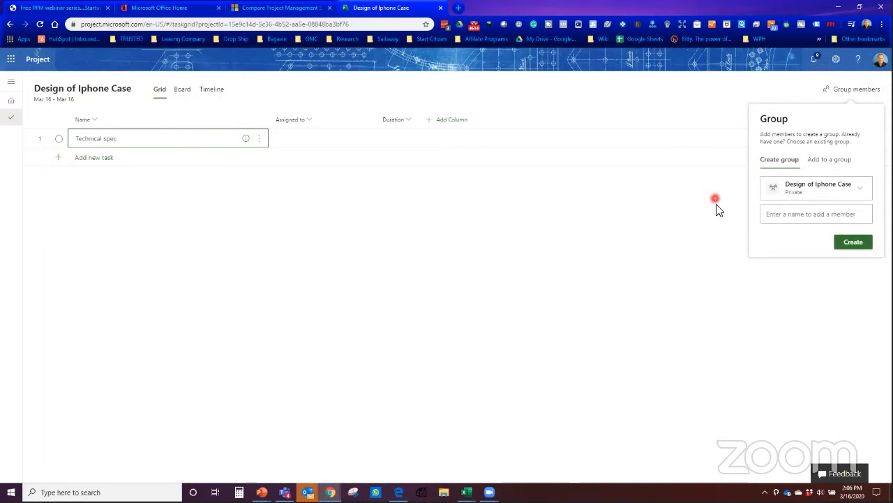
{"action": "left_click", "coordinate": [798, 215]}
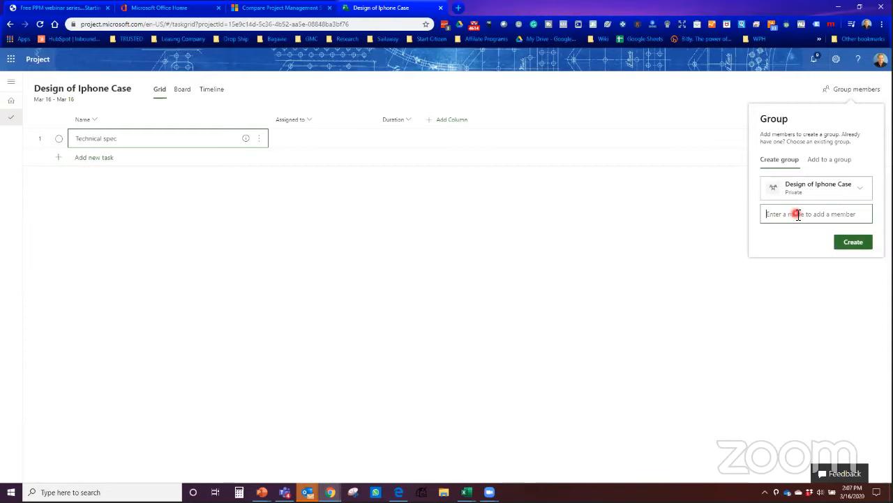
{"action": "type", "text": "ailo"}
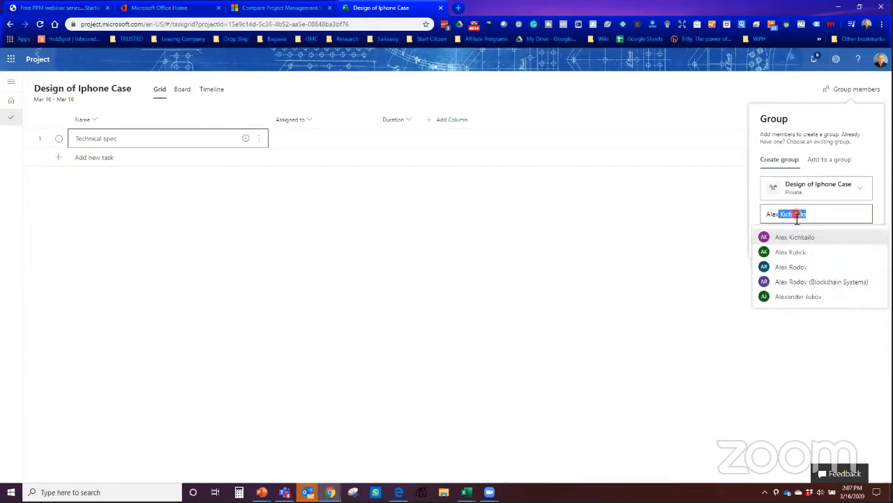
{"action": "left_click", "coordinate": [788, 268]}
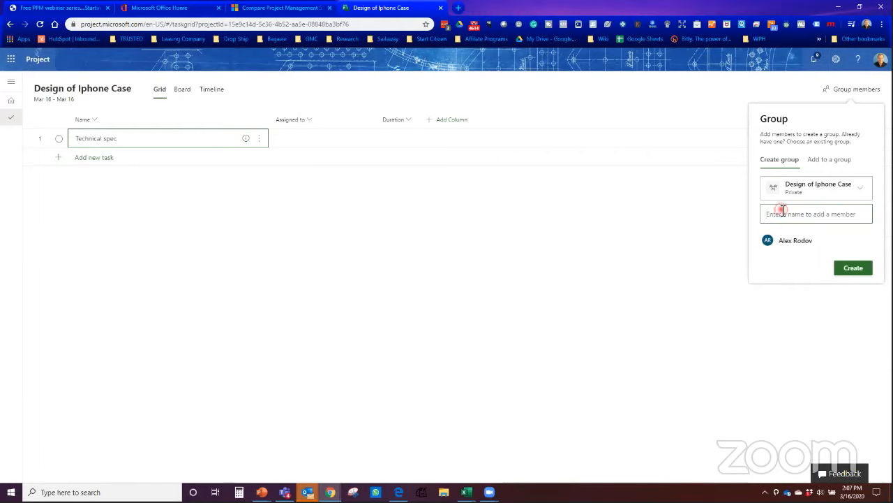
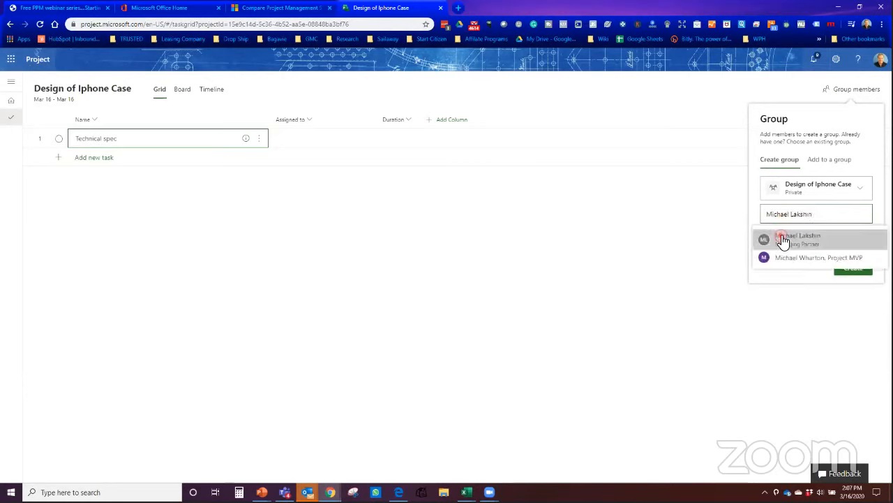
{"action": "left_click", "coordinate": [782, 238]}
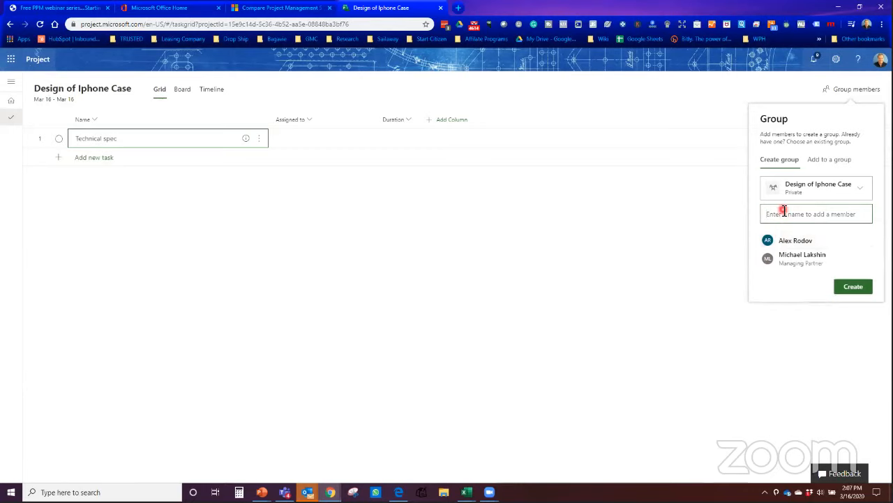
{"action": "type", "text": "felix b"}
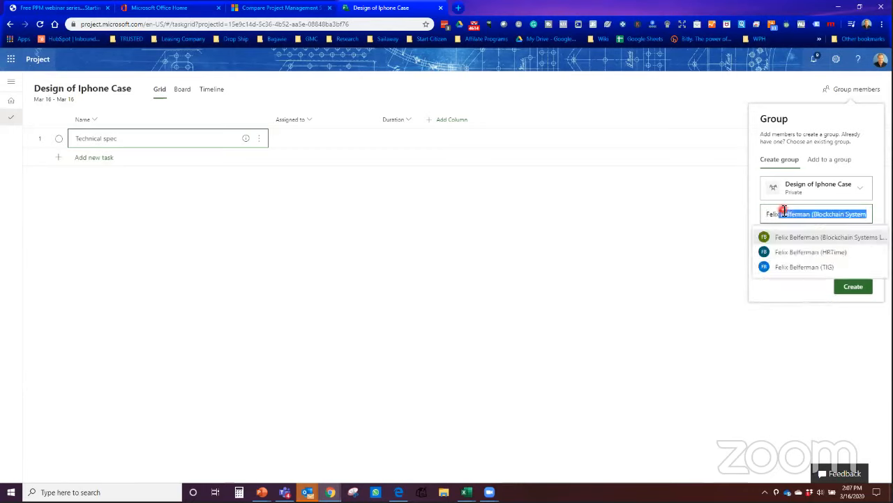
{"action": "left_click", "coordinate": [780, 214]}
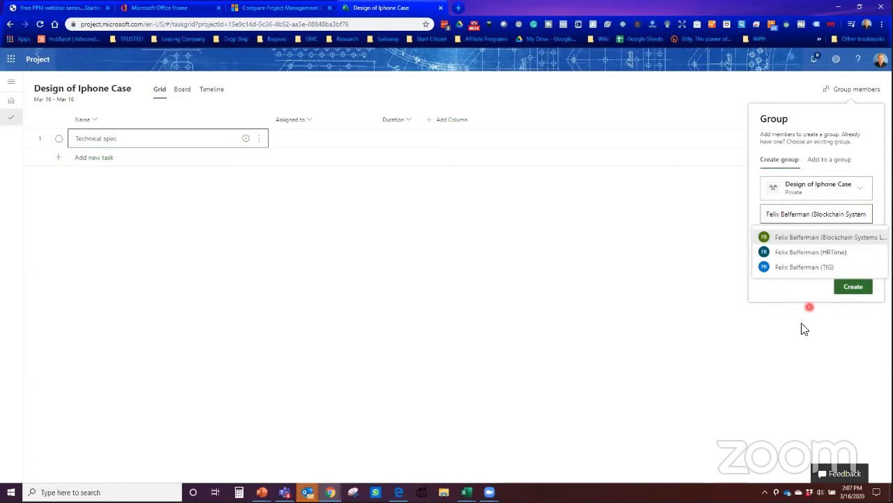
{"action": "left_click", "coordinate": [790, 336]}
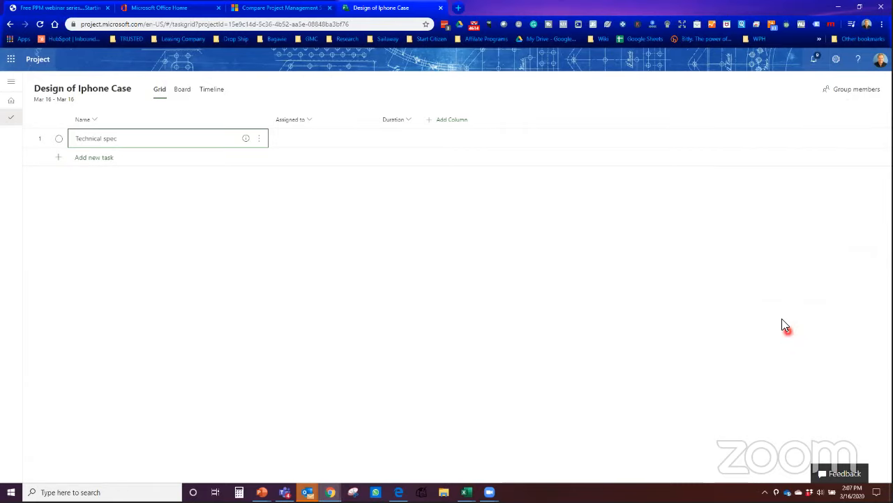
{"action": "left_click", "coordinate": [851, 91]}
Step: Assign a team member to Technical spec through its Assigned to people picker
{"action": "left_click", "coordinate": [641, 211]}
{"action": "left_click", "coordinate": [319, 229]}
{"action": "left_click", "coordinate": [293, 136]}
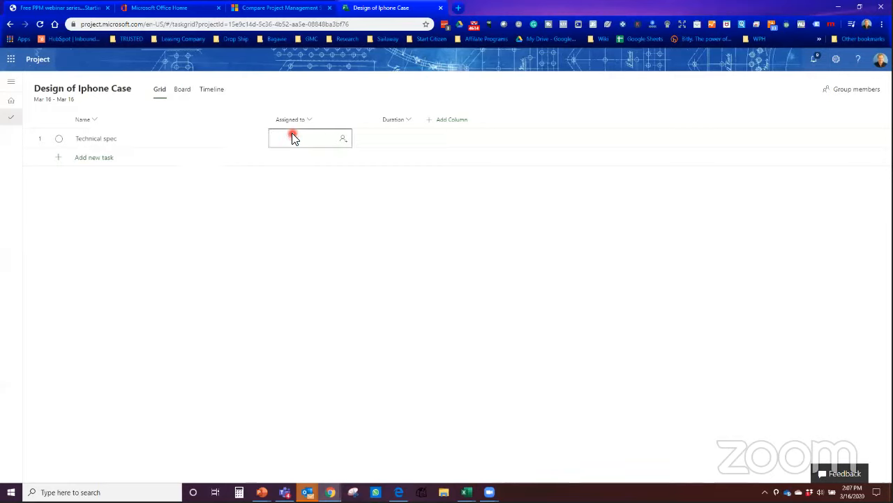
{"action": "left_click", "coordinate": [292, 138]}
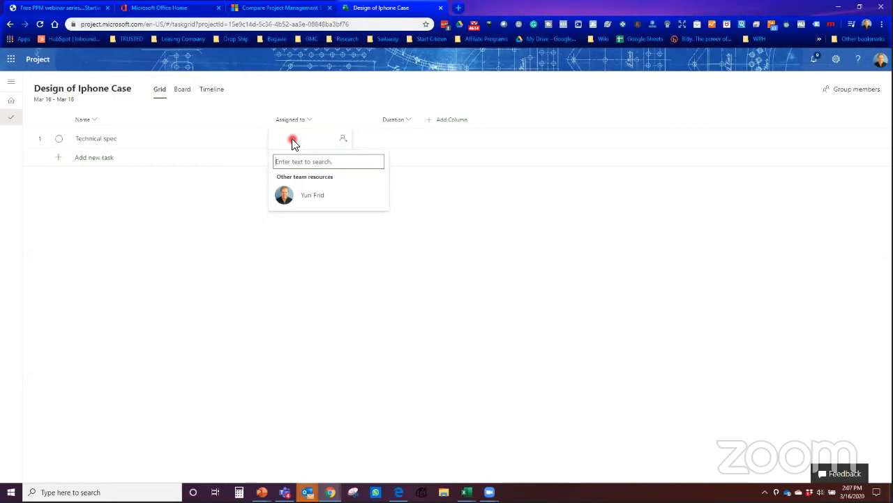
{"action": "type", "text": "alex"}
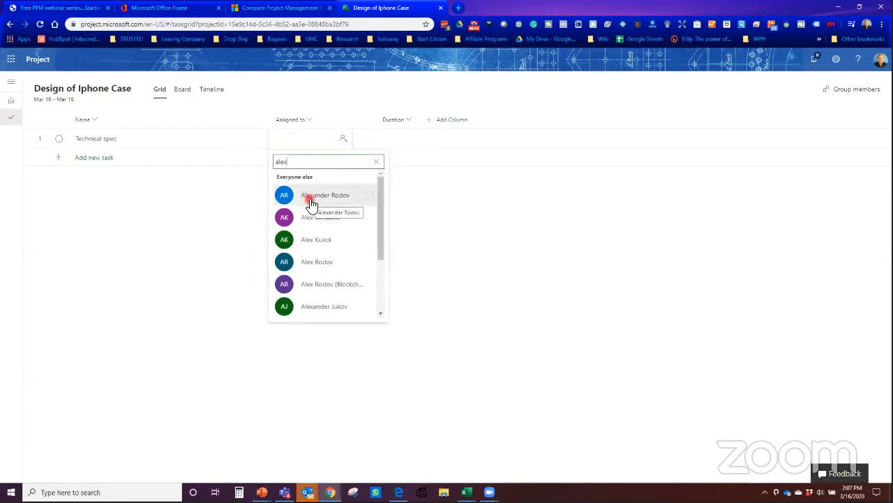
{"action": "left_click", "coordinate": [312, 197]}
{"action": "left_click", "coordinate": [208, 227]}
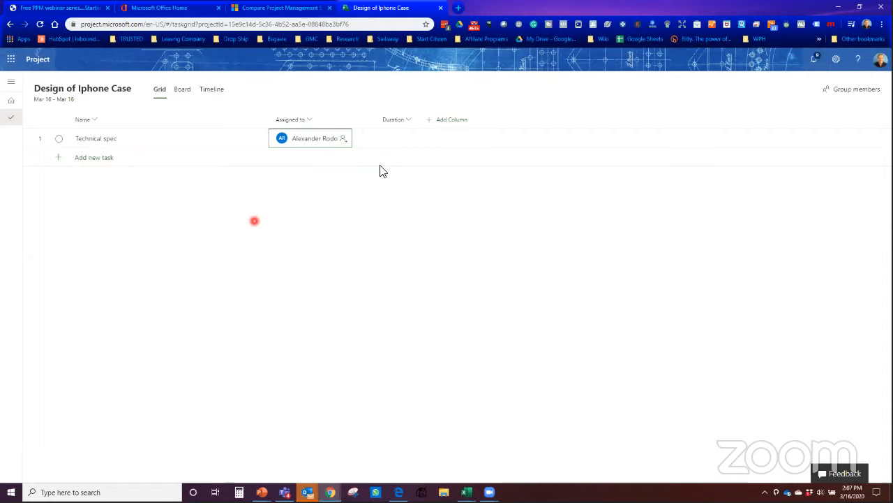
{"action": "left_click", "coordinate": [401, 135]}
{"action": "left_click", "coordinate": [401, 135]}
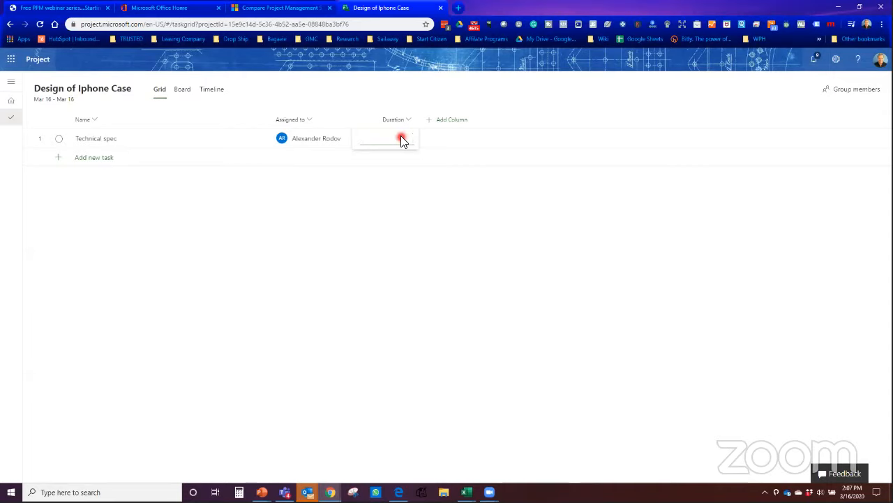
Step: Set Technical spec's duration to 3 days and add Start and Finish columns to the grid
{"action": "type", "text": "3"}
{"action": "key", "text": "Return"}
{"action": "left_click", "coordinate": [438, 123]}
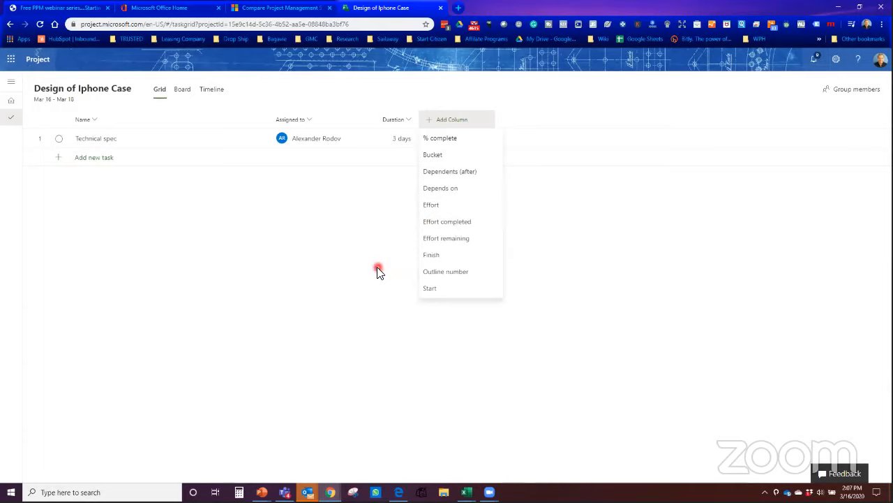
{"action": "left_click", "coordinate": [426, 289]}
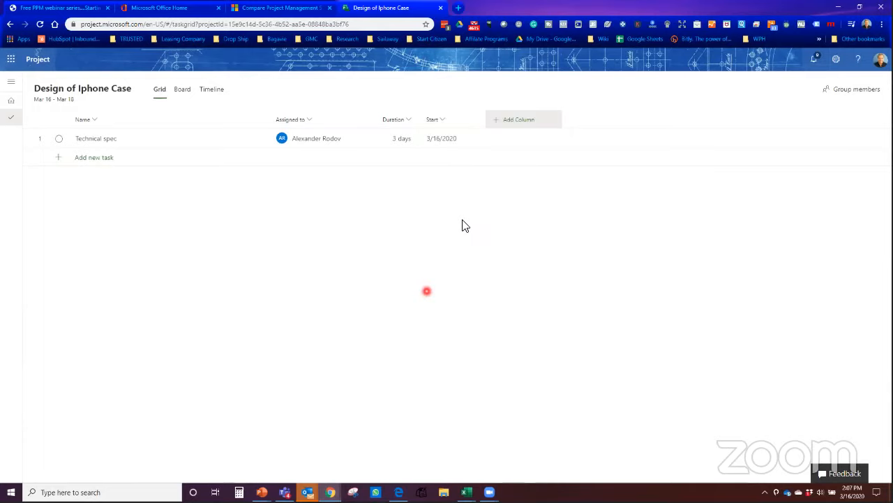
{"action": "left_click", "coordinate": [517, 124]}
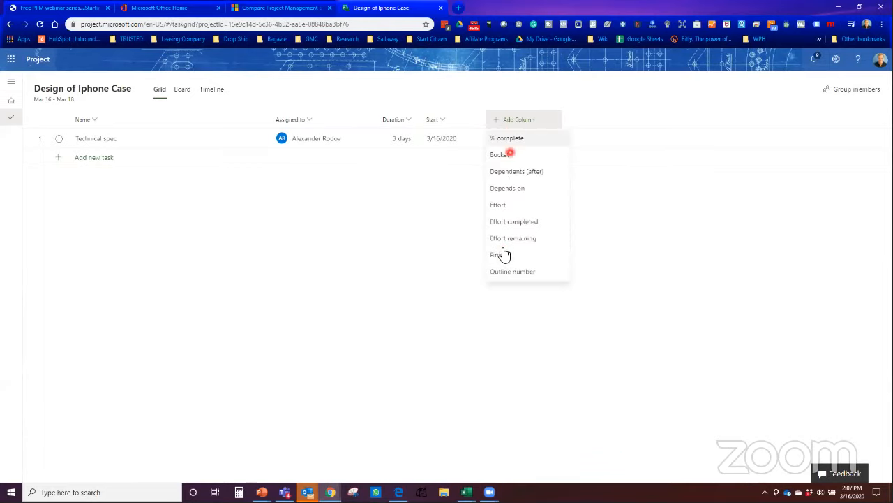
{"action": "left_click", "coordinate": [502, 256]}
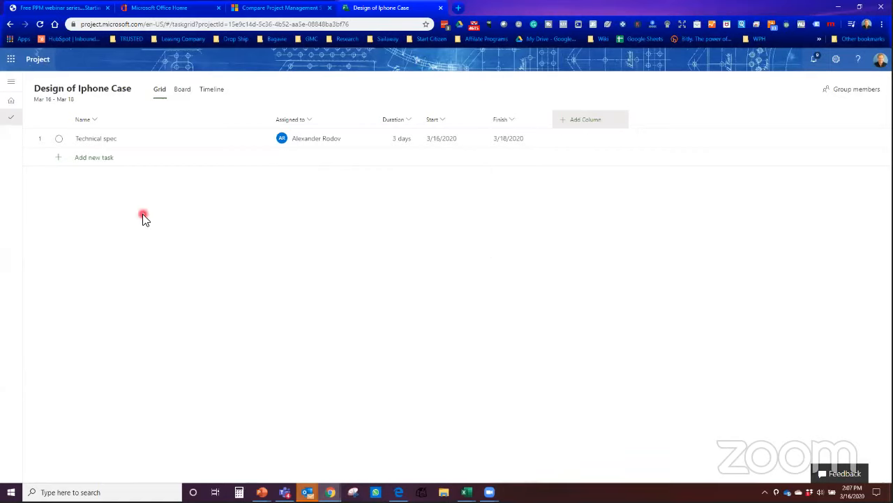
{"action": "left_click", "coordinate": [105, 177]}
Step: Add 'Marketing assets' as task 2 and choose a team member in its Assigned to picker
{"action": "left_click", "coordinate": [100, 159]}
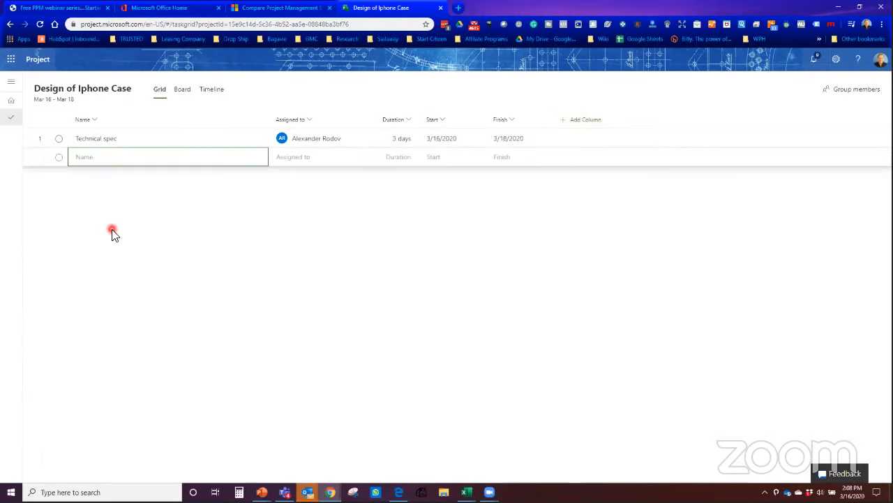
{"action": "left_click", "coordinate": [99, 157]}
{"action": "key", "text": "Return"}
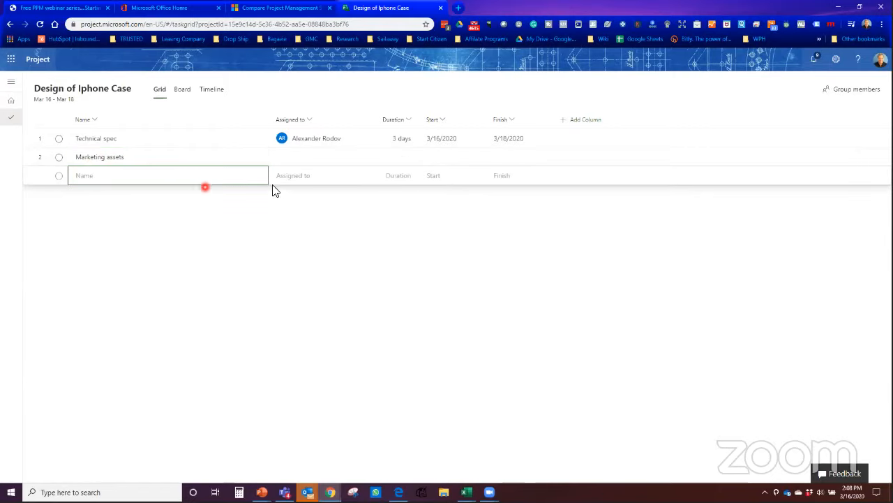
{"action": "left_click", "coordinate": [332, 158]}
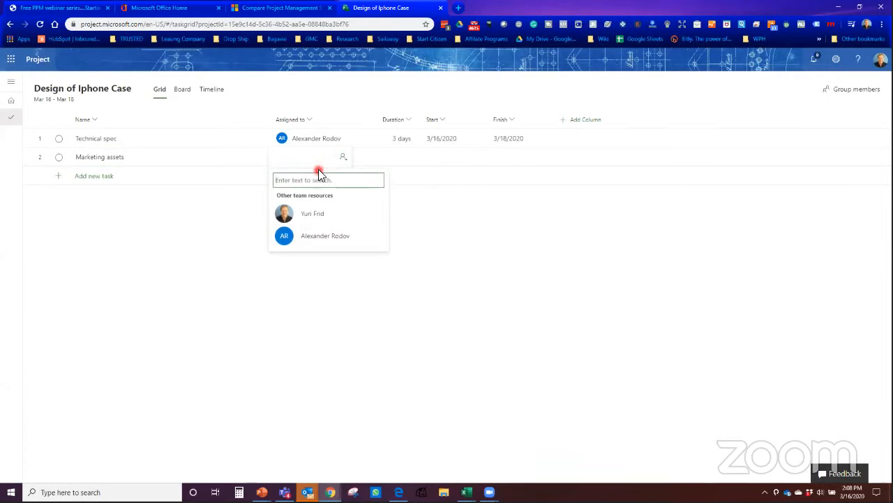
{"action": "type", "text": "micha"}
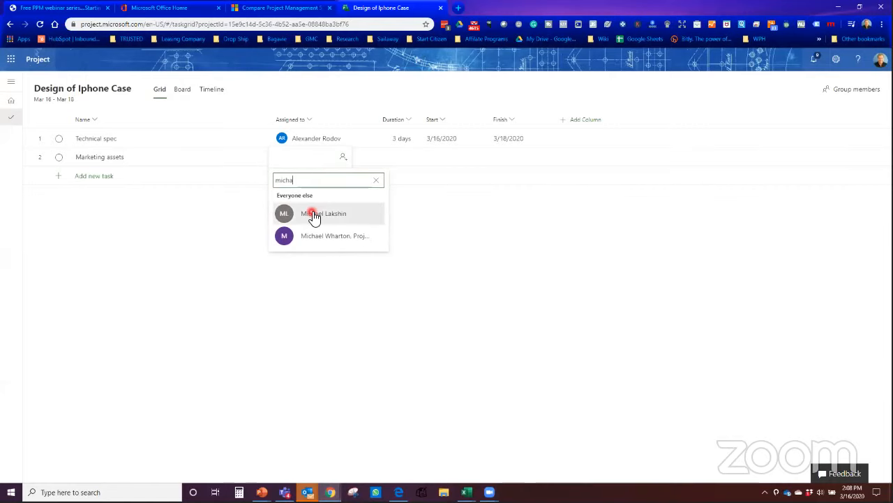
{"action": "left_click", "coordinate": [314, 215]}
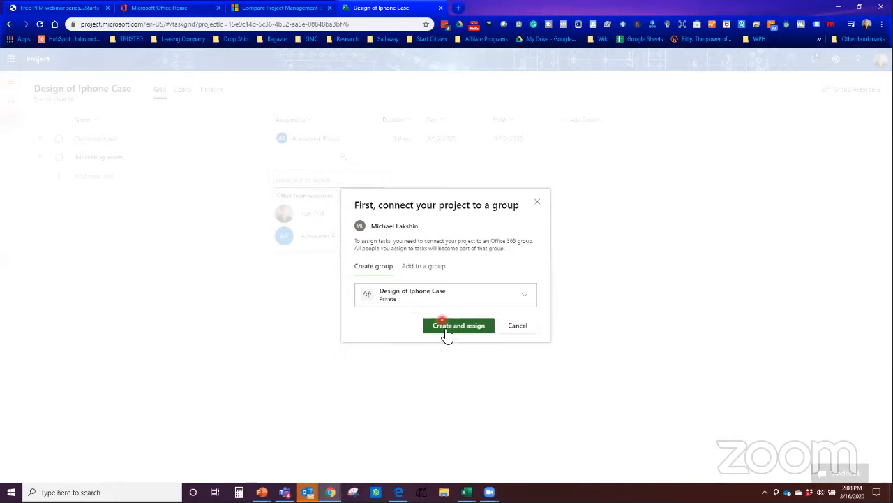
Step: Create the private Design of Iphone Case group and assign the chosen person to Marketing assets
{"action": "left_click", "coordinate": [431, 302]}
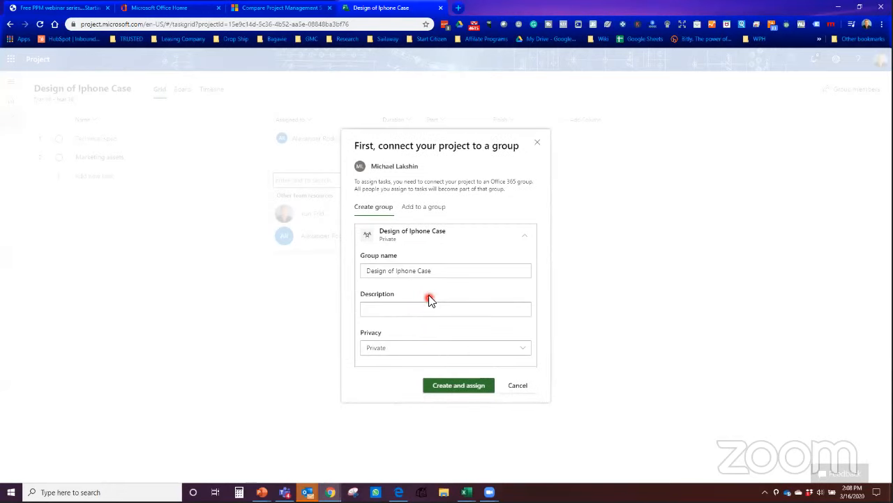
{"action": "left_click", "coordinate": [417, 208]}
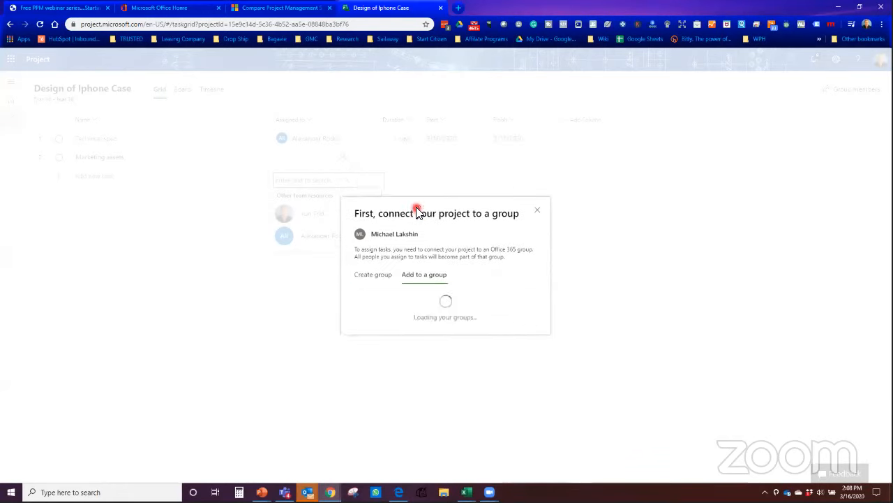
{"action": "left_click", "coordinate": [410, 296]}
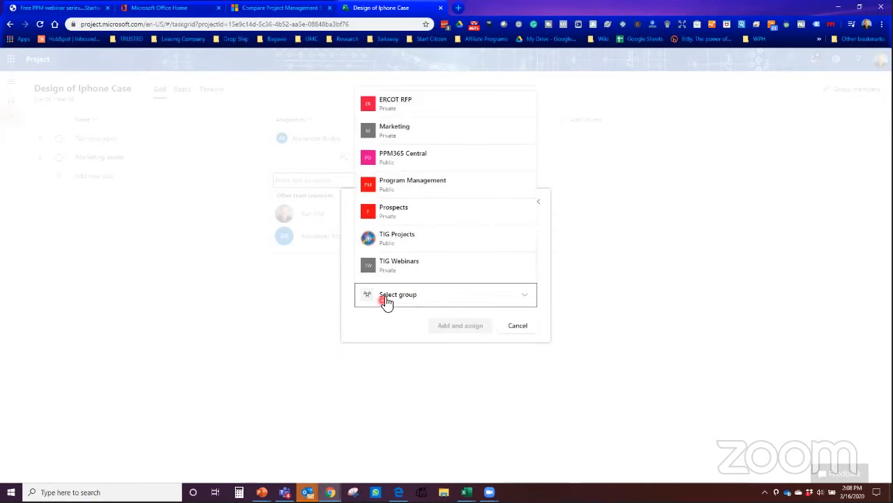
{"action": "left_click", "coordinate": [363, 334]}
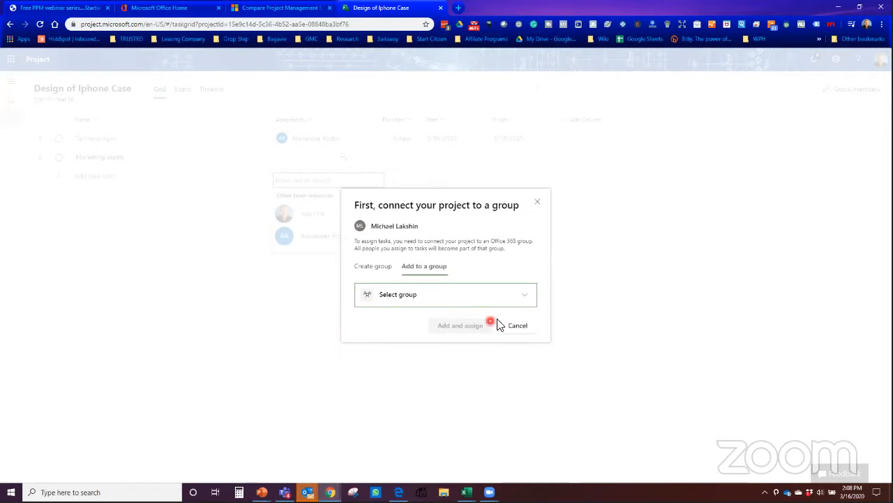
{"action": "left_click", "coordinate": [541, 299]}
{"action": "left_click", "coordinate": [528, 302]}
{"action": "left_click", "coordinate": [379, 271]}
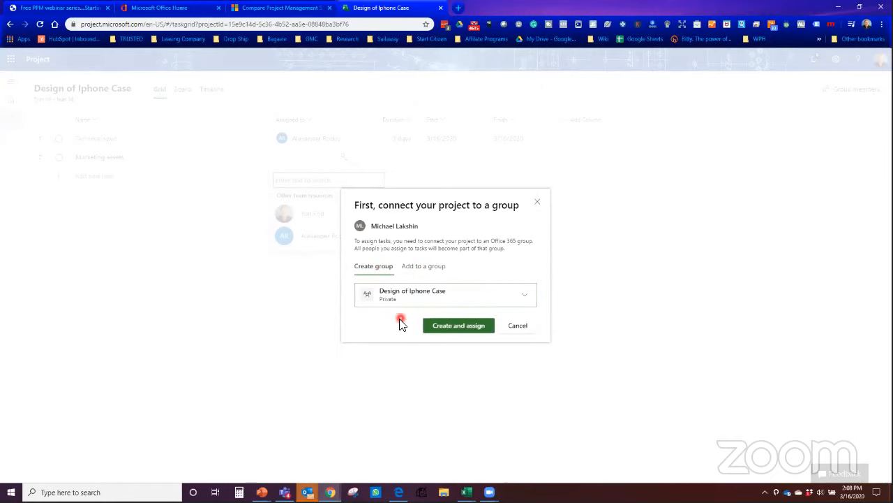
{"action": "left_click", "coordinate": [446, 328]}
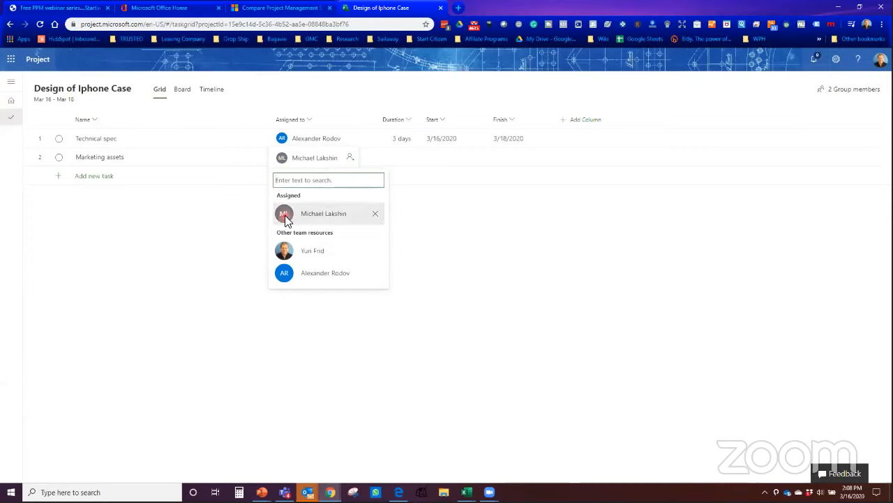
Step: Add a new task named 'Research PPC on Google'
{"action": "left_click", "coordinate": [239, 245]}
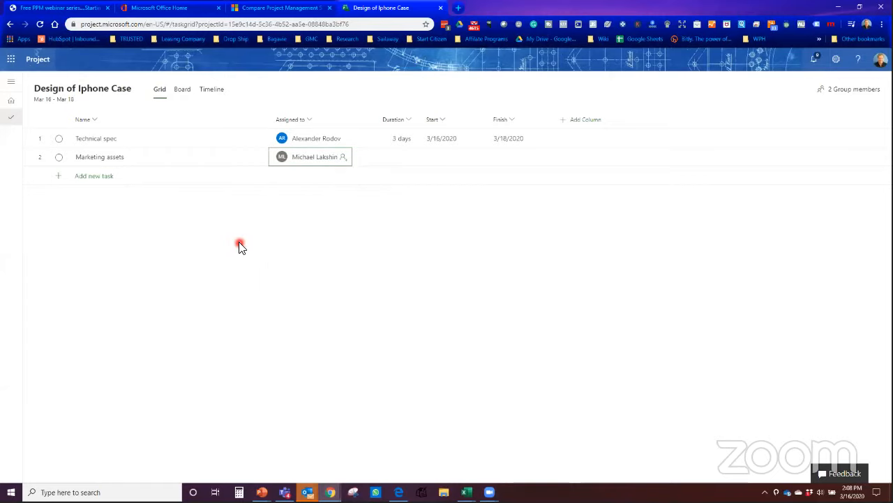
{"action": "left_click", "coordinate": [92, 175]}
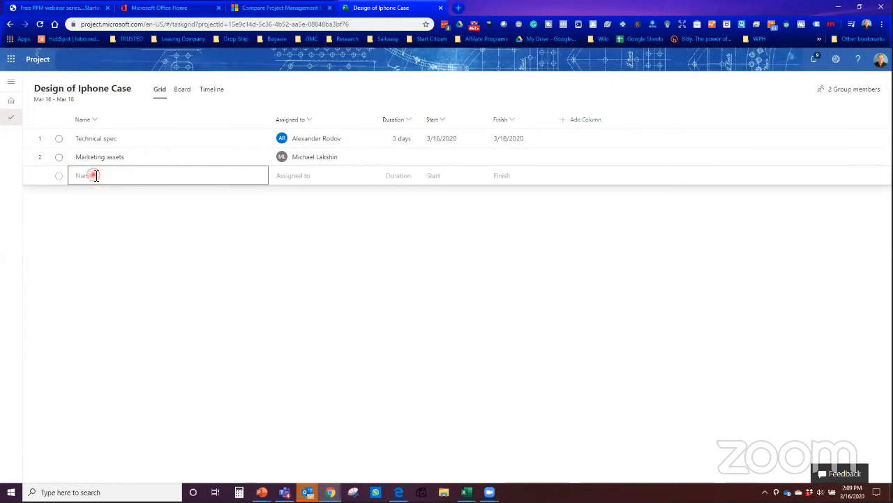
{"action": "left_click", "coordinate": [93, 174]}
{"action": "type", "text": "Research PPC on Google"}
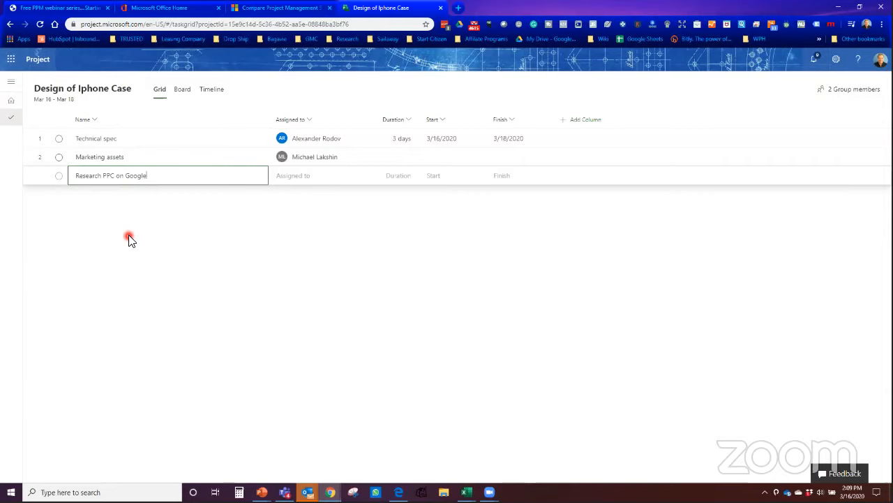
{"action": "key", "text": "Return"}
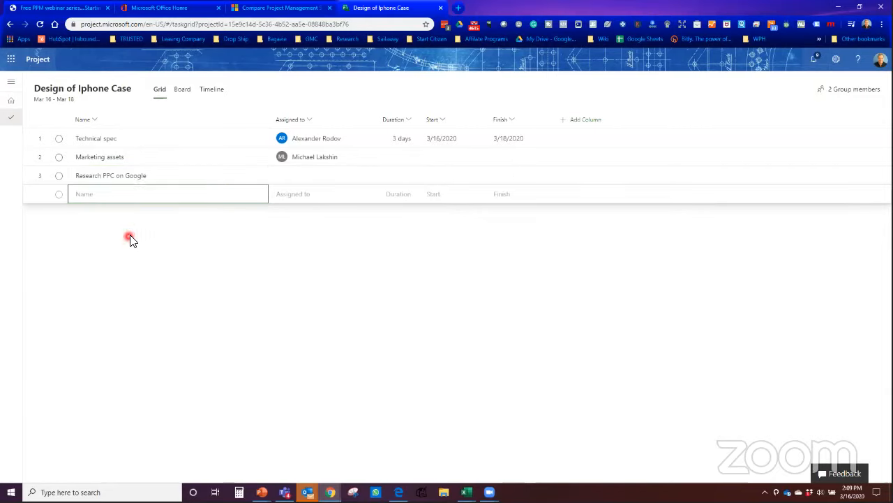
{"action": "left_click", "coordinate": [159, 176]}
Step: Assign a team member to Research PPC on Google
{"action": "left_click", "coordinate": [300, 179]}
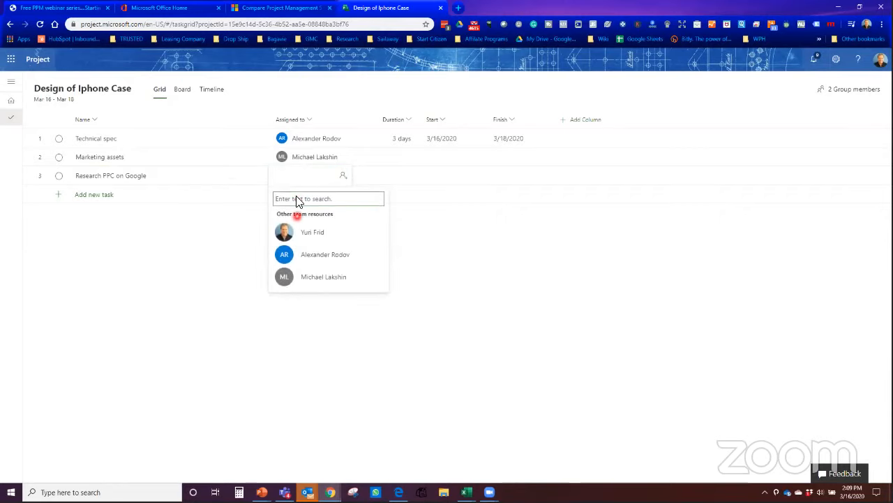
{"action": "left_click", "coordinate": [297, 230]}
{"action": "left_click", "coordinate": [431, 251]}
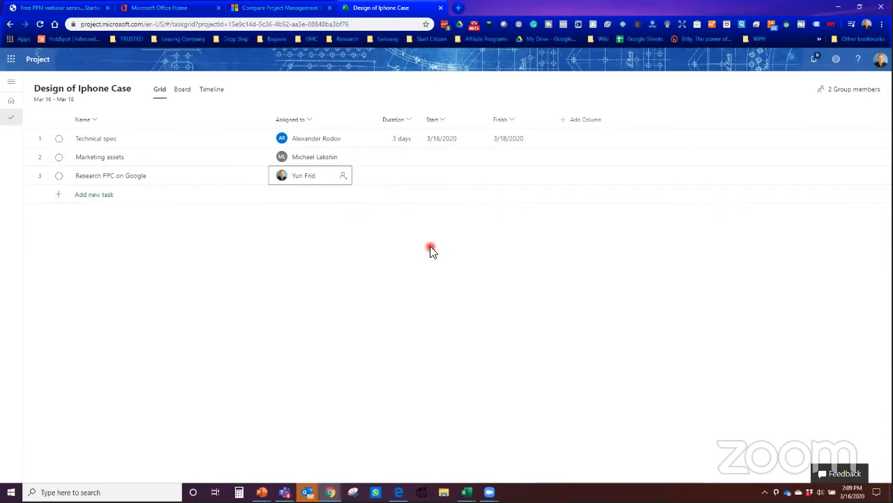
Step: Schedule Marketing assets to start 3/16/2020 and finish 3/20/2020
{"action": "left_click", "coordinate": [403, 156]}
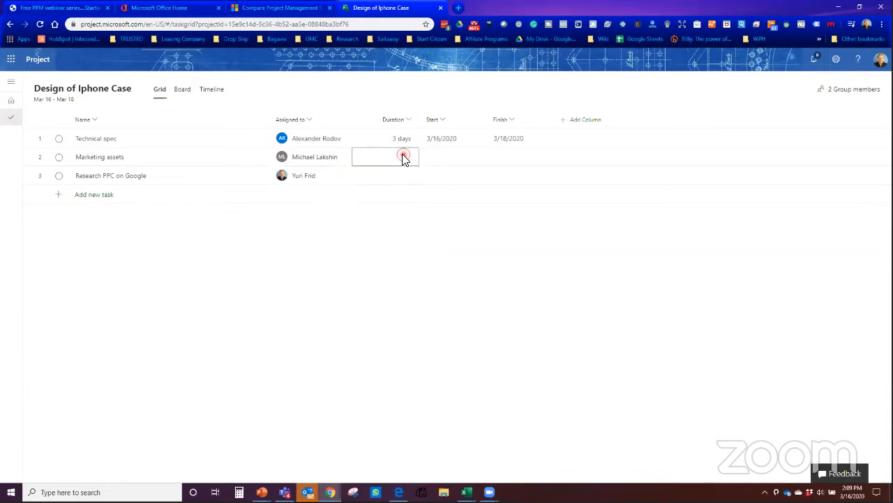
{"action": "left_click", "coordinate": [445, 158]}
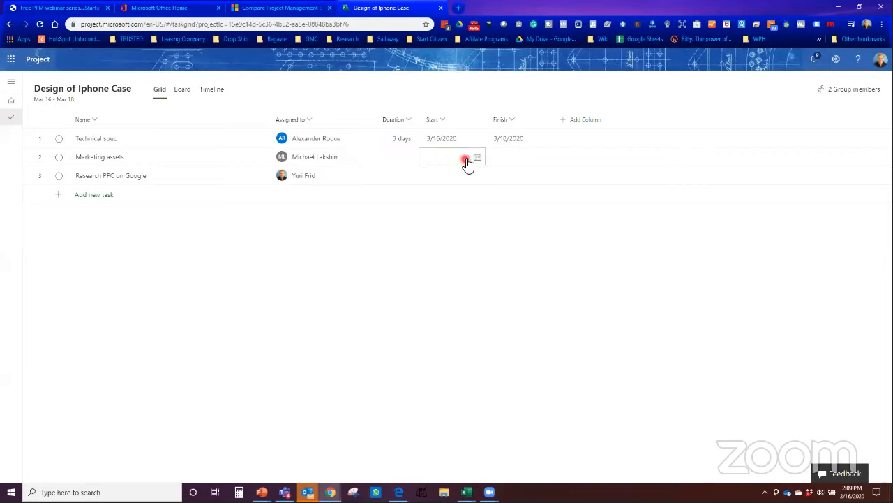
{"action": "left_click", "coordinate": [477, 158]}
{"action": "left_click", "coordinate": [457, 240]}
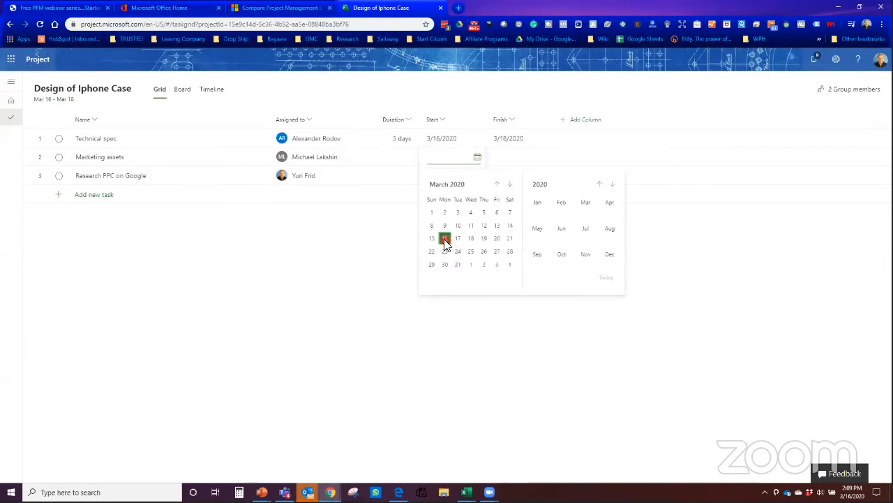
{"action": "left_click", "coordinate": [444, 238]}
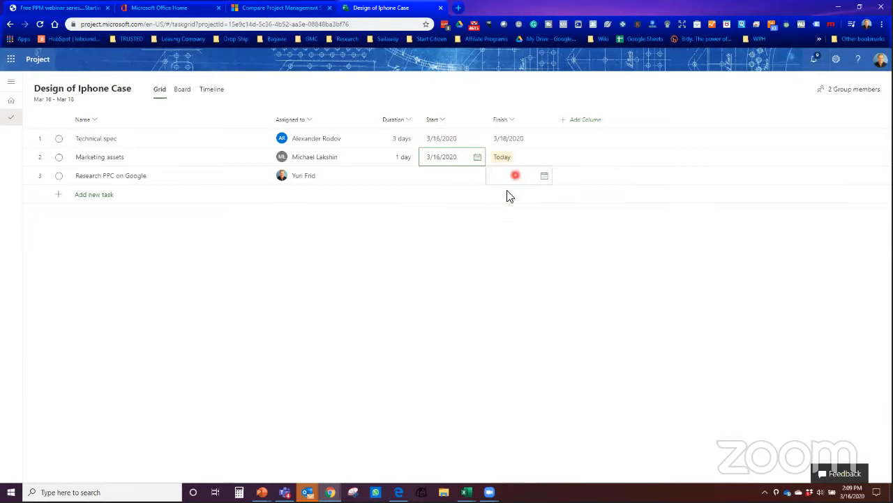
{"action": "left_click", "coordinate": [548, 158]}
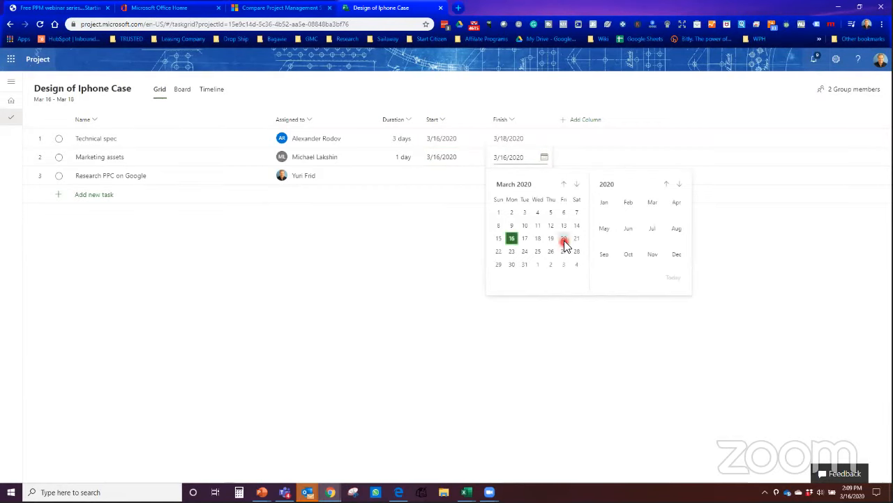
{"action": "left_click", "coordinate": [564, 238]}
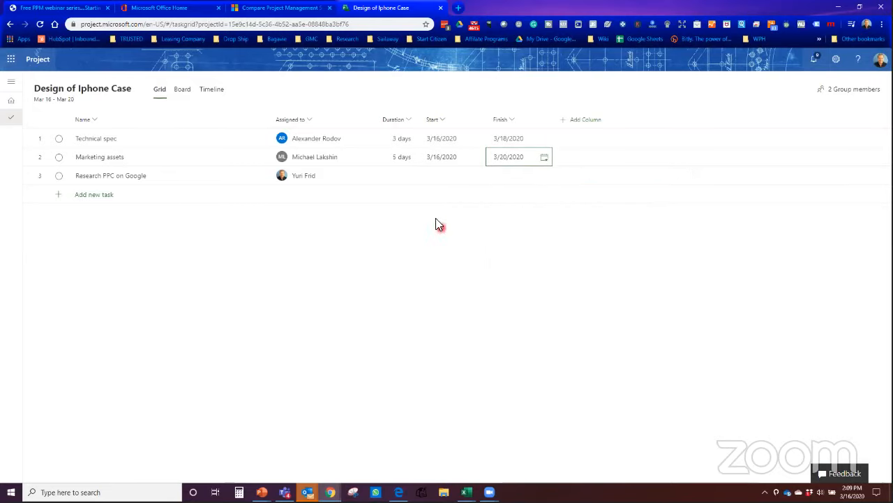
Step: Give Research PPC on Google a 2-day duration
{"action": "left_click", "coordinate": [402, 175]}
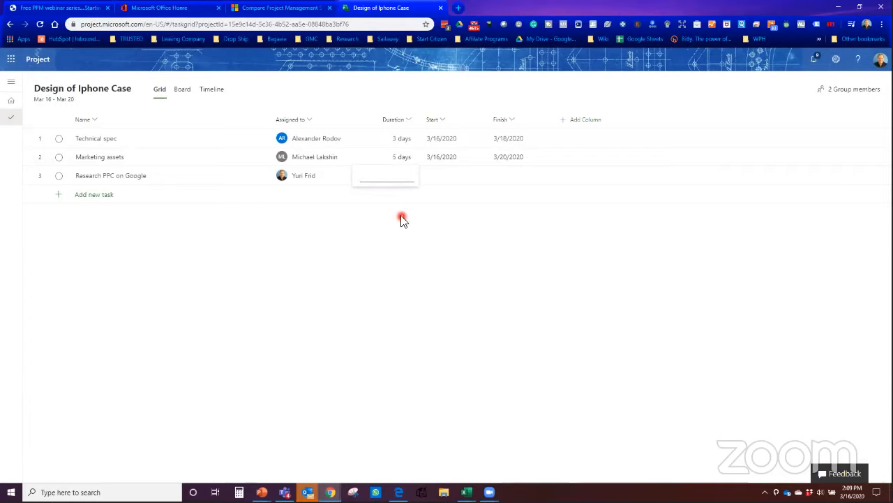
{"action": "key", "text": "Return"}
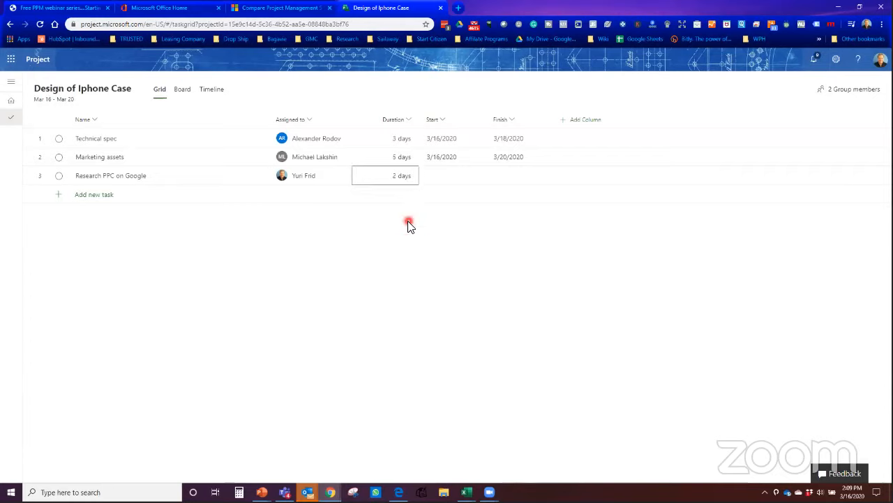
{"action": "left_click", "coordinate": [98, 196]}
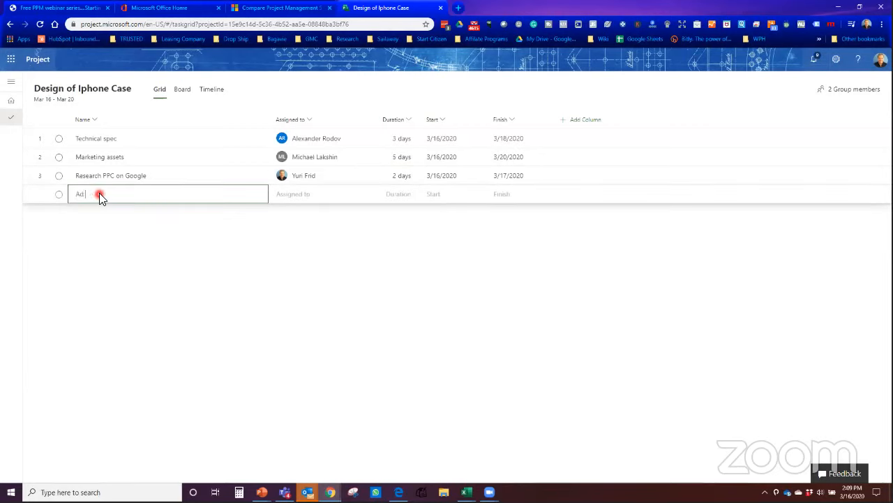
Step: Add tasks 'Ad Cop' and 'Ad Creative' as rows 4 and 5
{"action": "type", "text": "Ad Cop"}
{"action": "key", "text": "Return"}
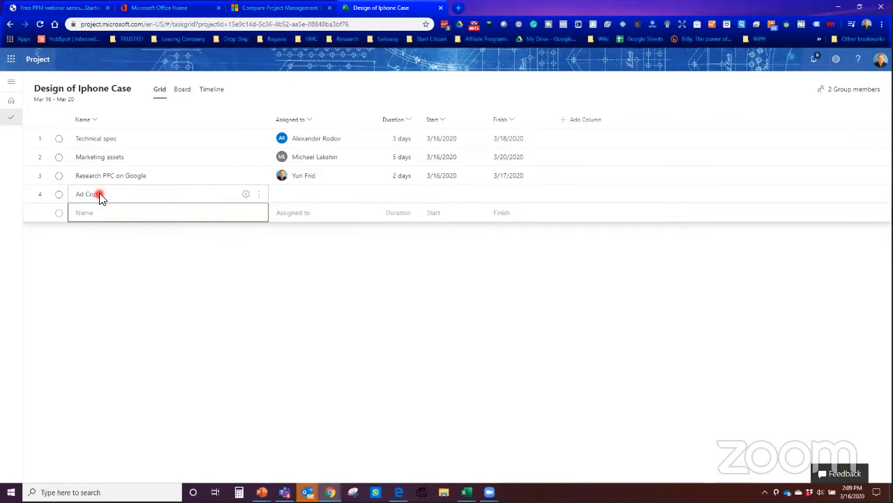
{"action": "type", "text": "Ad Creative"}
{"action": "key", "text": "Return"}
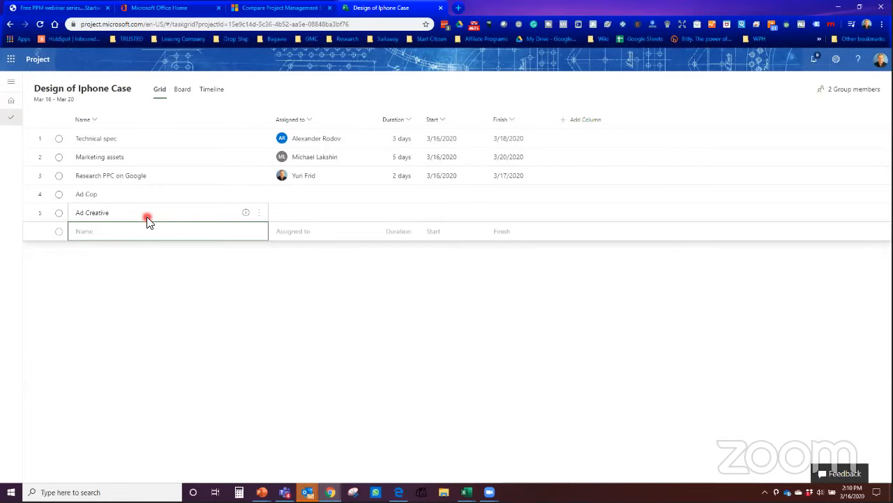
{"action": "left_click", "coordinate": [262, 216]}
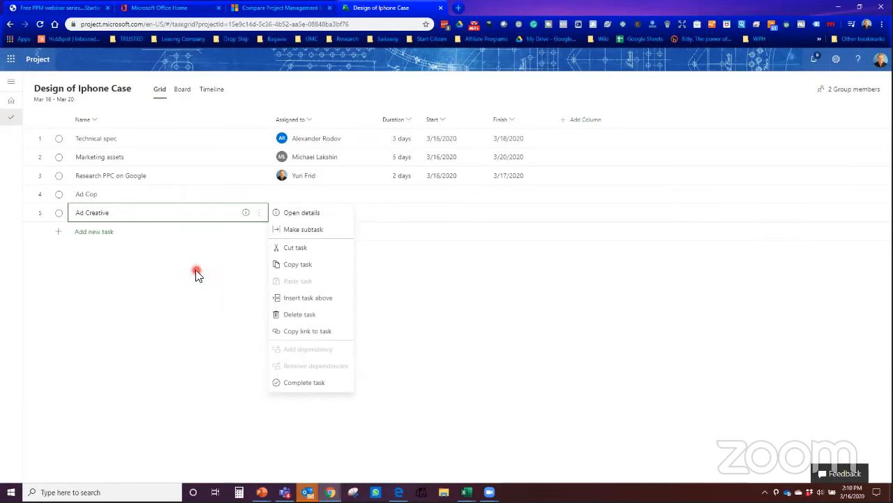
{"action": "left_click", "coordinate": [150, 286]}
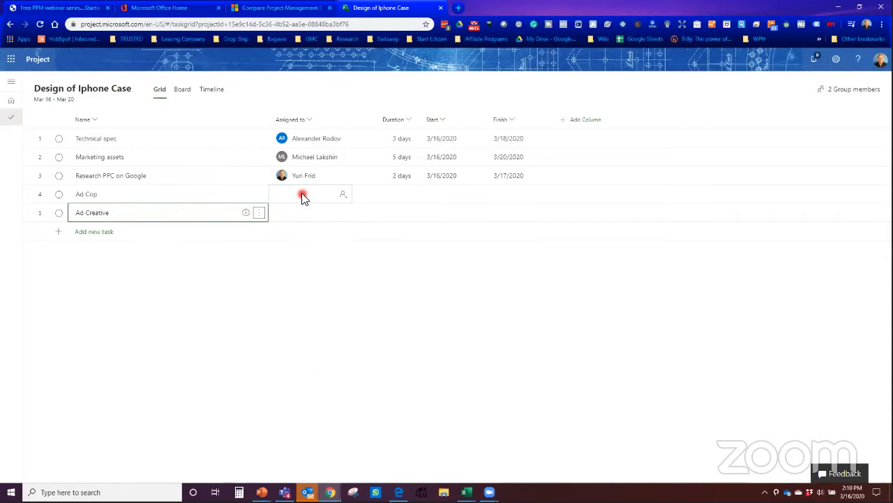
Step: Correct the task name 'Ad Cop' to 'Ad Copy'
{"action": "left_click", "coordinate": [96, 195]}
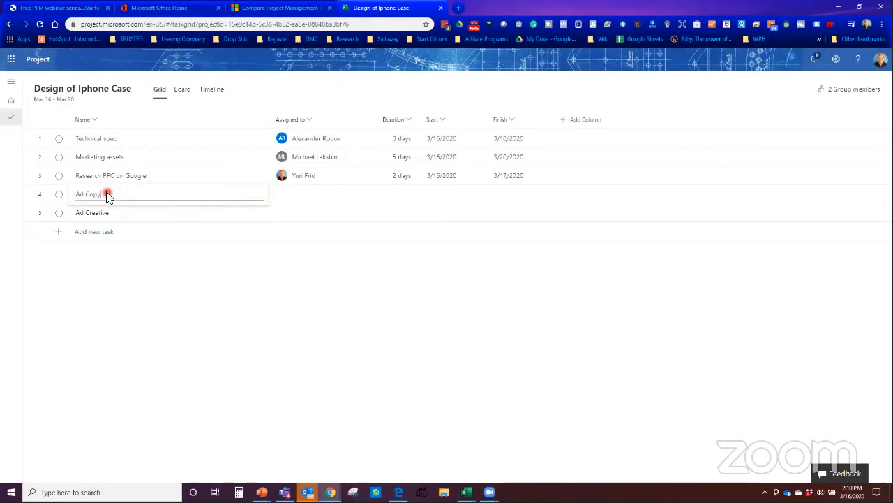
{"action": "left_click", "coordinate": [312, 193]}
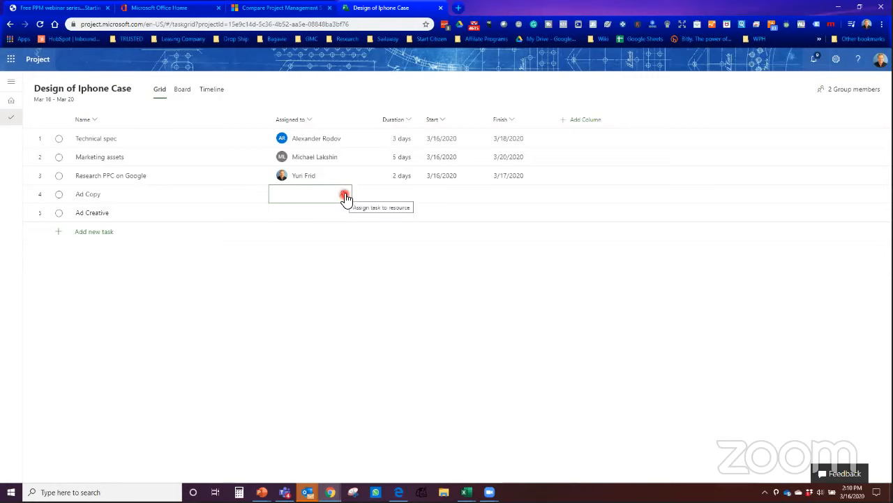
{"action": "left_click", "coordinate": [344, 195]}
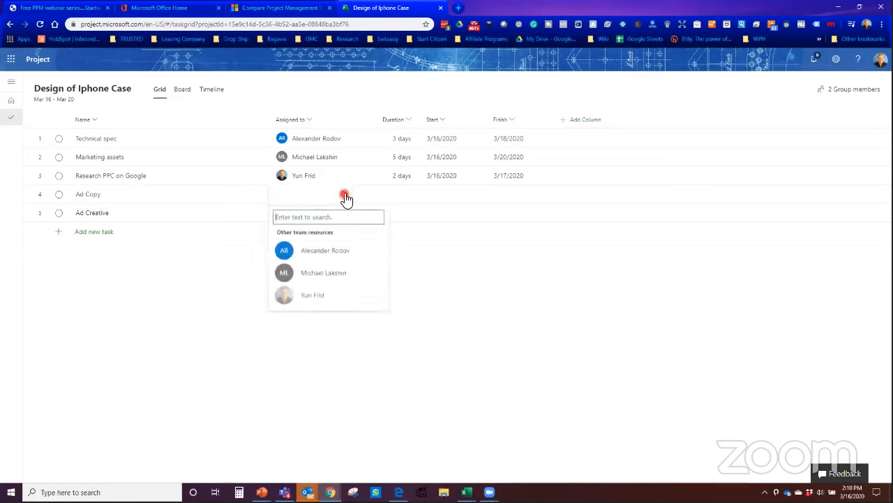
Step: Assign two team members to Ad Copy and set its duration to 3 days
{"action": "left_click", "coordinate": [328, 271]}
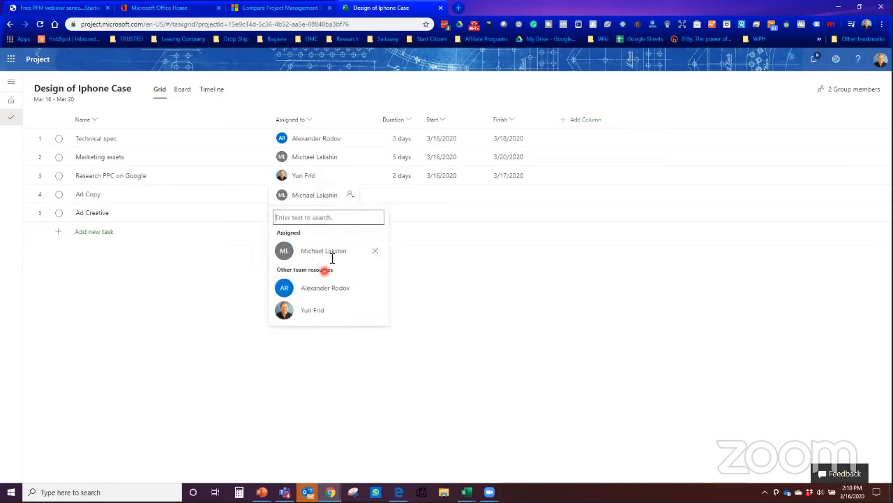
{"action": "left_click", "coordinate": [302, 317]}
{"action": "left_click", "coordinate": [217, 335]}
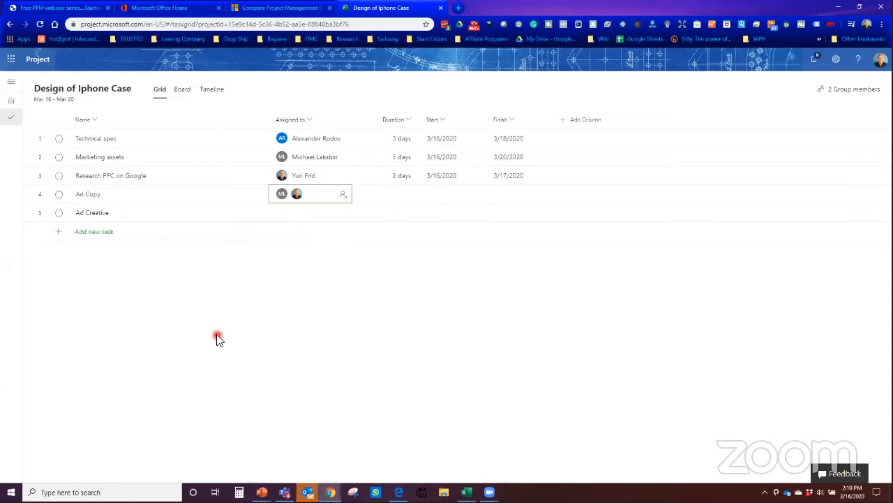
{"action": "left_click", "coordinate": [399, 195]}
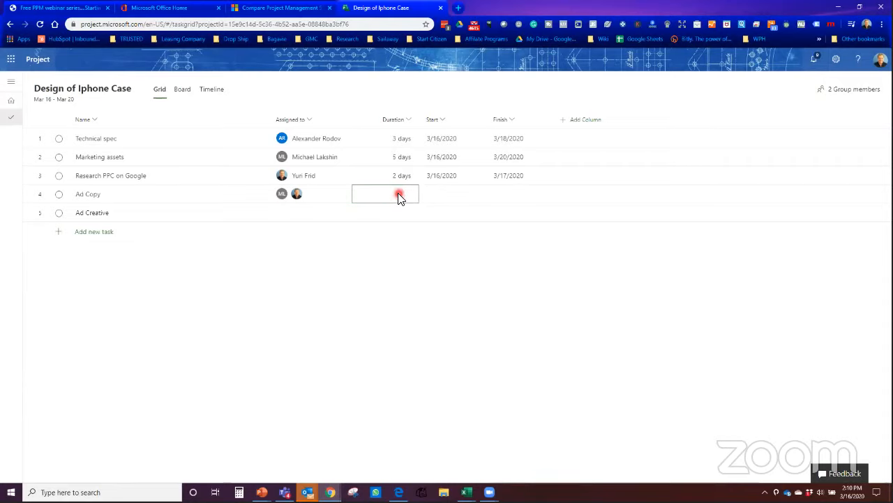
{"action": "type", "text": "3"}
{"action": "left_click", "coordinate": [397, 259]}
{"action": "left_click", "coordinate": [217, 259]}
Step: Assign one team member to Ad Creative and set its duration to 4 days
{"action": "left_click", "coordinate": [282, 212]}
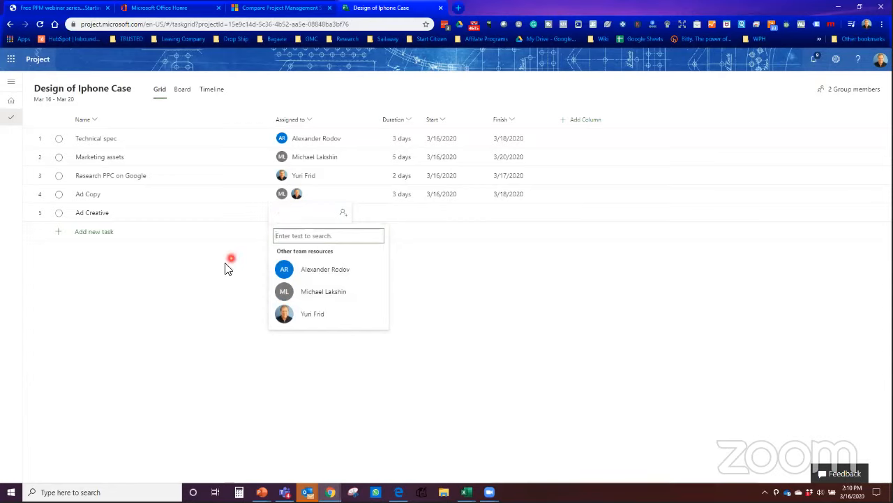
{"action": "left_click", "coordinate": [331, 297]}
{"action": "left_click", "coordinate": [213, 299]}
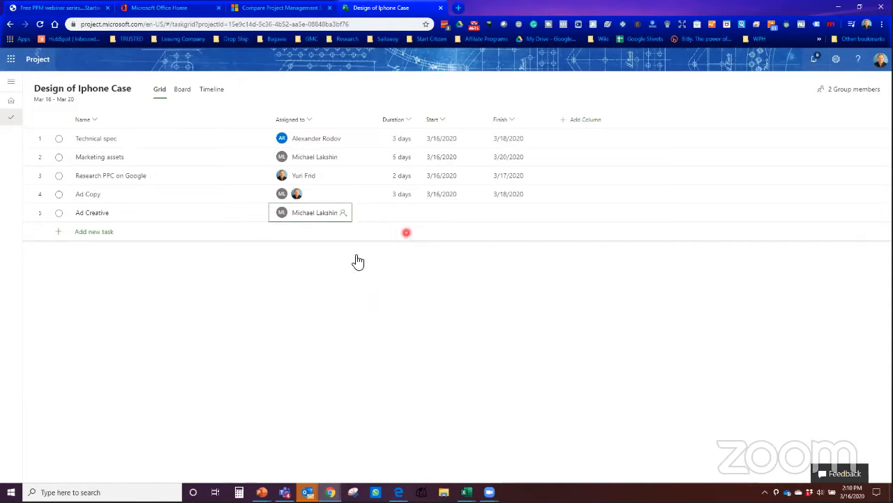
{"action": "left_click", "coordinate": [405, 214]}
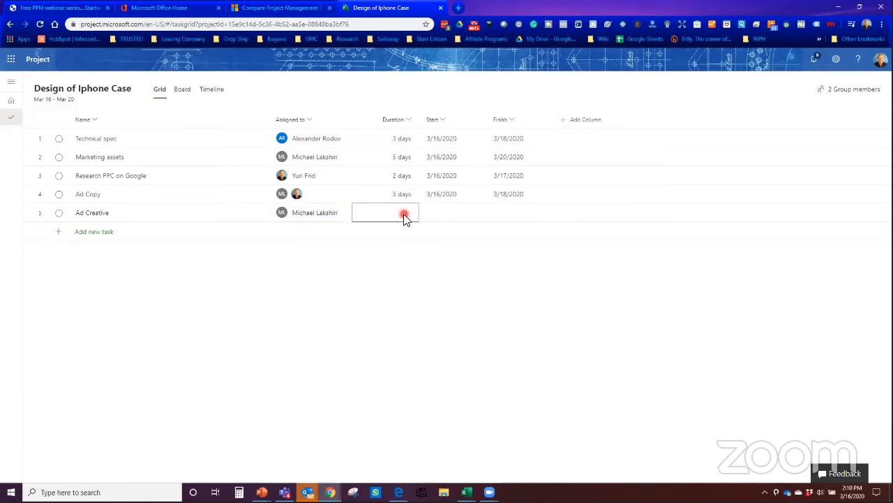
{"action": "type", "text": "3"}
{"action": "key", "text": "BackSpace"}
{"action": "type", "text": "4"}
{"action": "key", "text": "Return"}
Step: Show the tasks on the Board view grouped by progress
{"action": "left_click", "coordinate": [182, 90]}
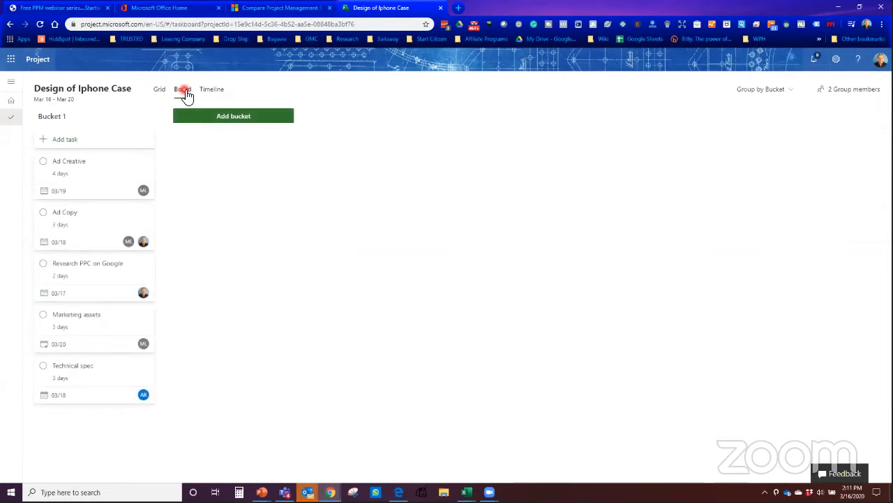
{"action": "left_click", "coordinate": [764, 94]}
{"action": "left_click", "coordinate": [759, 124]}
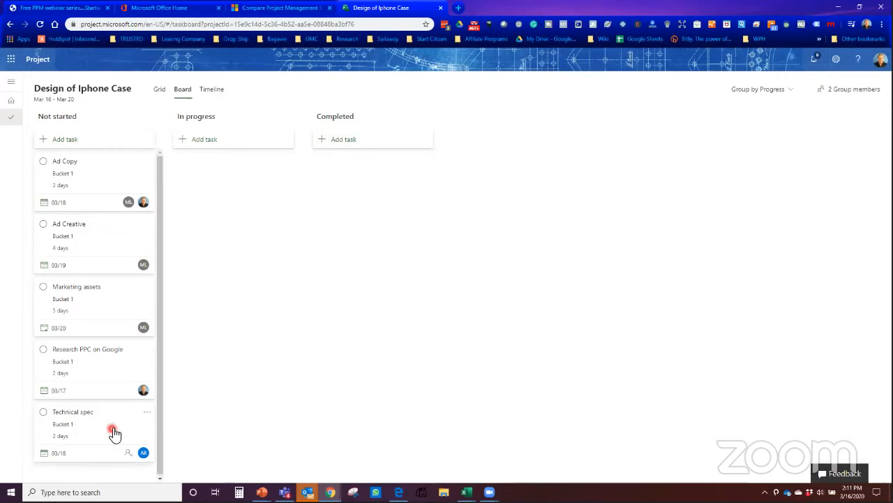
Step: Move the Technical spec and Research PPC on Google cards into In progress
{"action": "left_click_drag", "start_coordinate": [114, 433], "coordinate": [266, 201]}
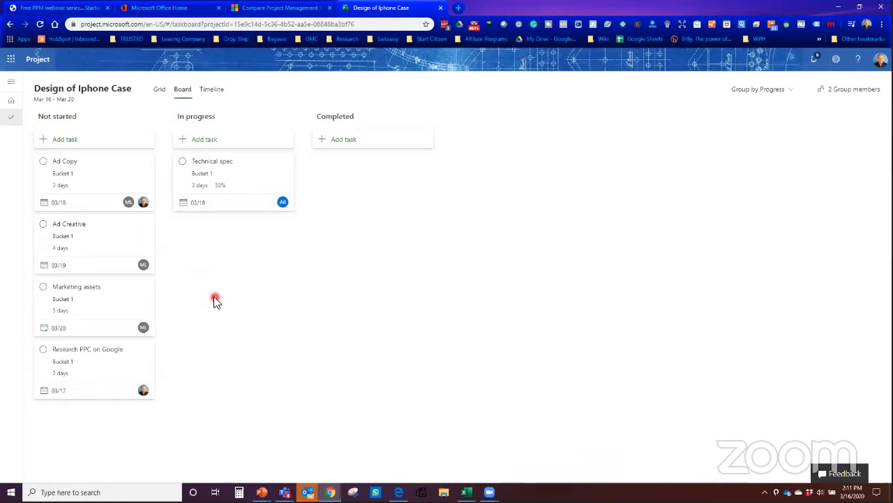
{"action": "left_click_drag", "start_coordinate": [234, 169], "coordinate": [139, 433]}
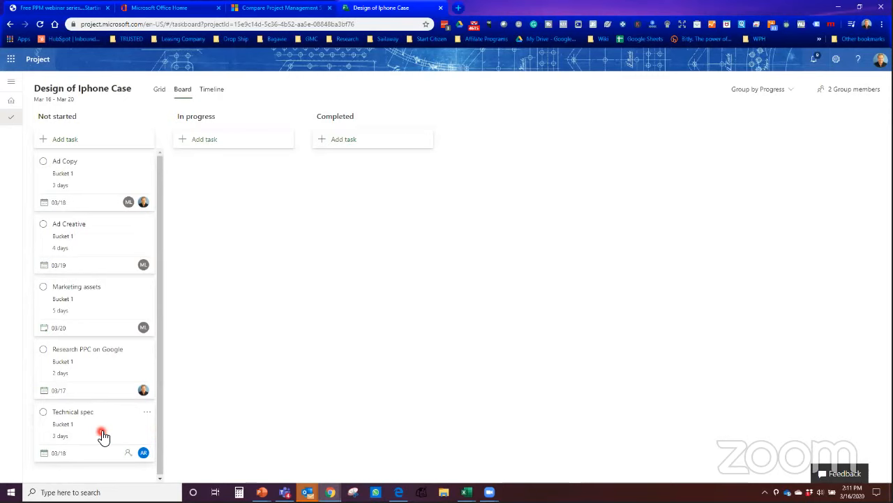
{"action": "left_click_drag", "start_coordinate": [102, 435], "coordinate": [256, 229]}
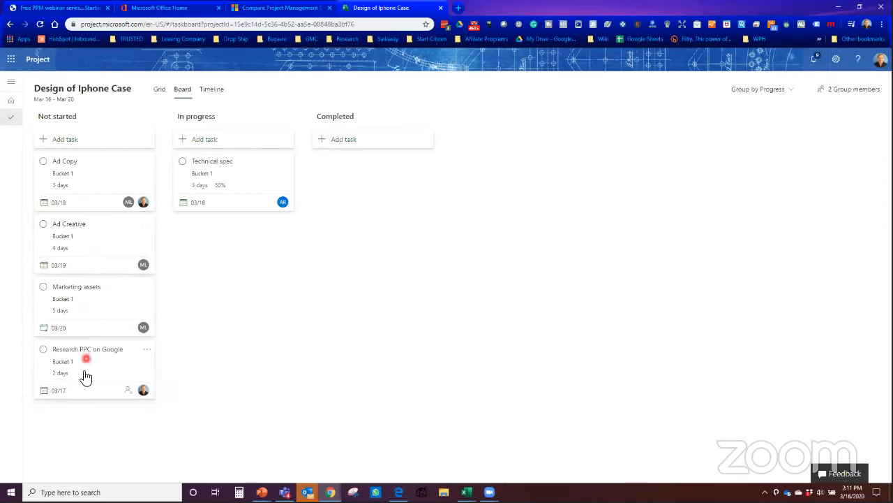
{"action": "left_click_drag", "start_coordinate": [84, 375], "coordinate": [209, 294]}
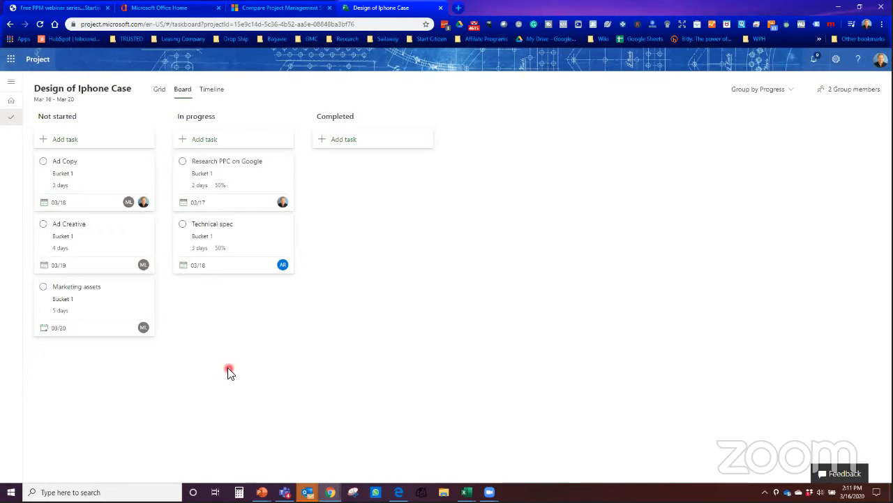
Step: Group the board by bucket, rename Bucket 1 to 'Reserach' and add an 'Approval' bucket
{"action": "left_click", "coordinate": [772, 101]}
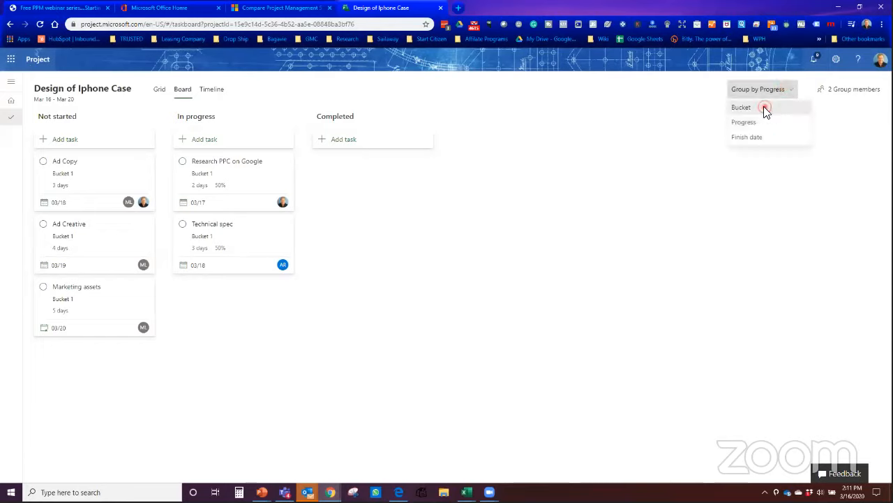
{"action": "left_click", "coordinate": [765, 108]}
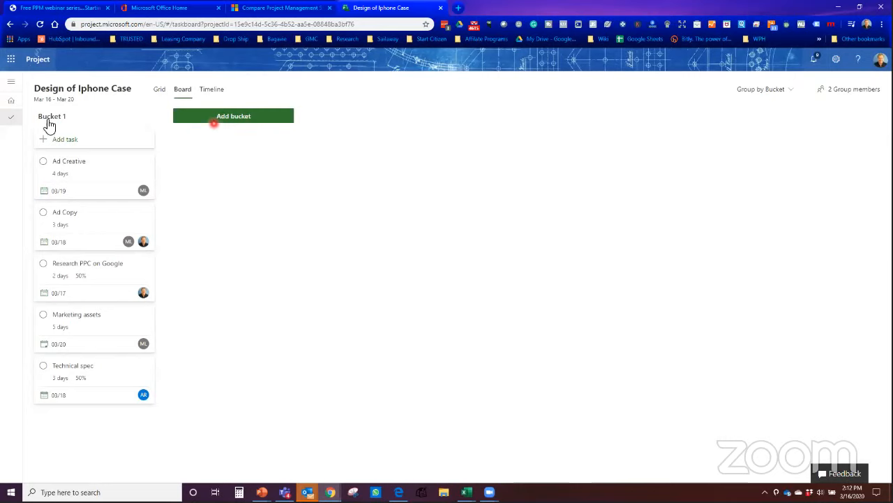
{"action": "left_click", "coordinate": [73, 120]}
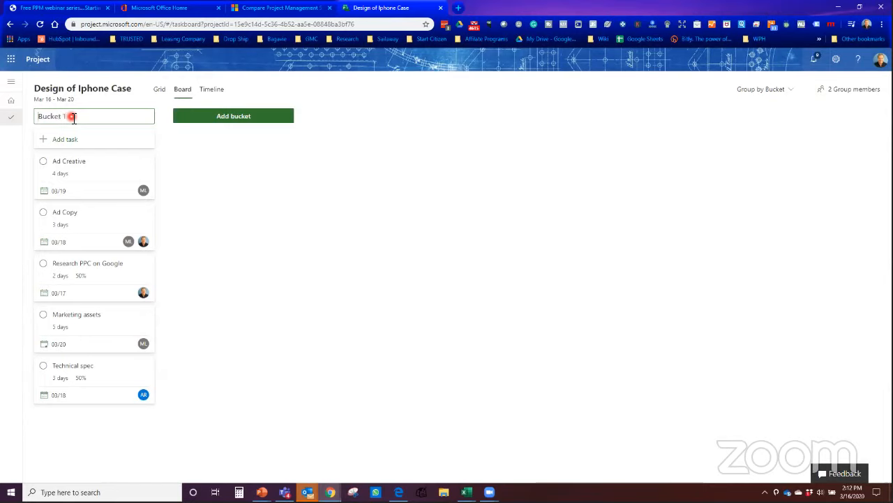
{"action": "type", "text": "Reserach"}
{"action": "left_click", "coordinate": [238, 116]}
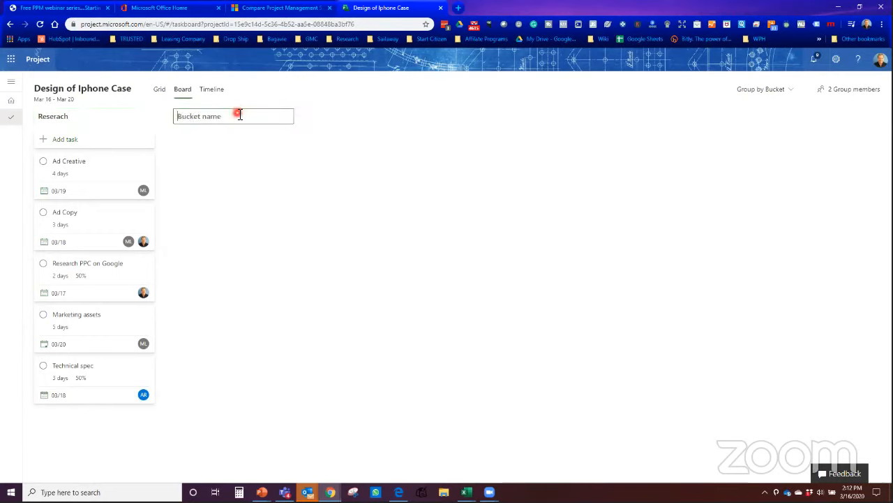
{"action": "type", "text": "Approval"}
{"action": "left_click", "coordinate": [326, 198]}
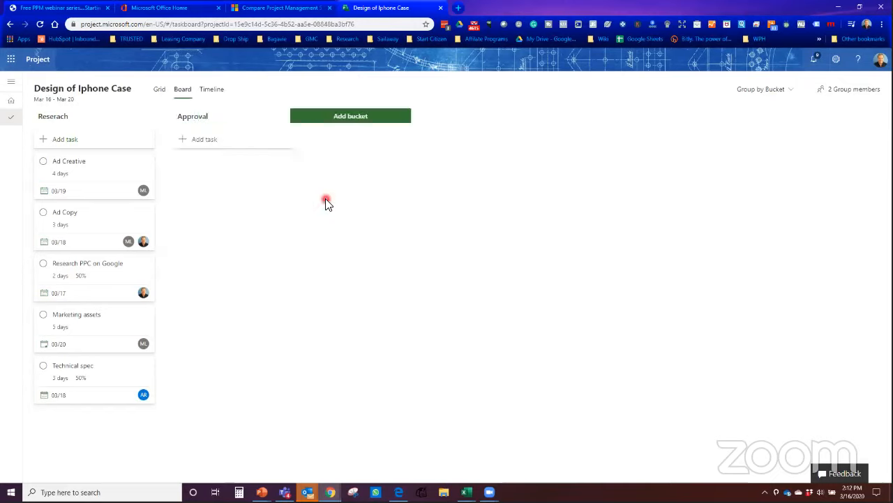
Step: Regroup the board by progress
{"action": "left_click", "coordinate": [782, 94]}
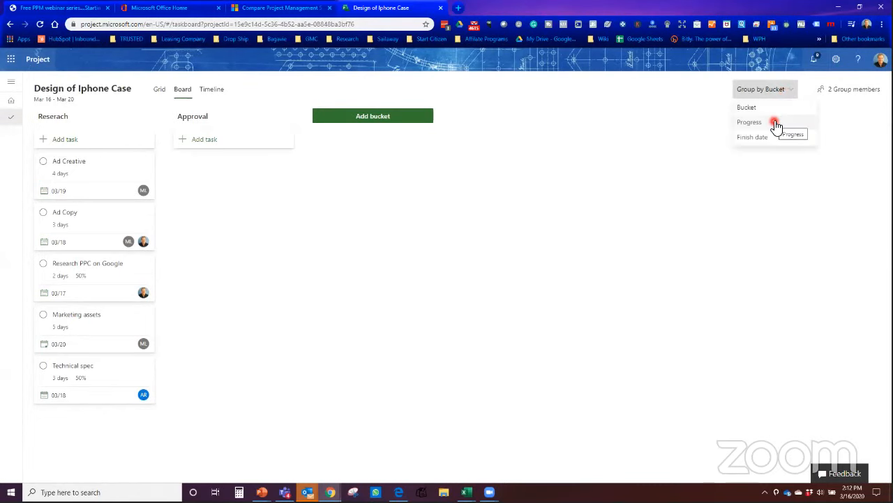
{"action": "left_click", "coordinate": [776, 124]}
{"action": "left_click", "coordinate": [782, 94]}
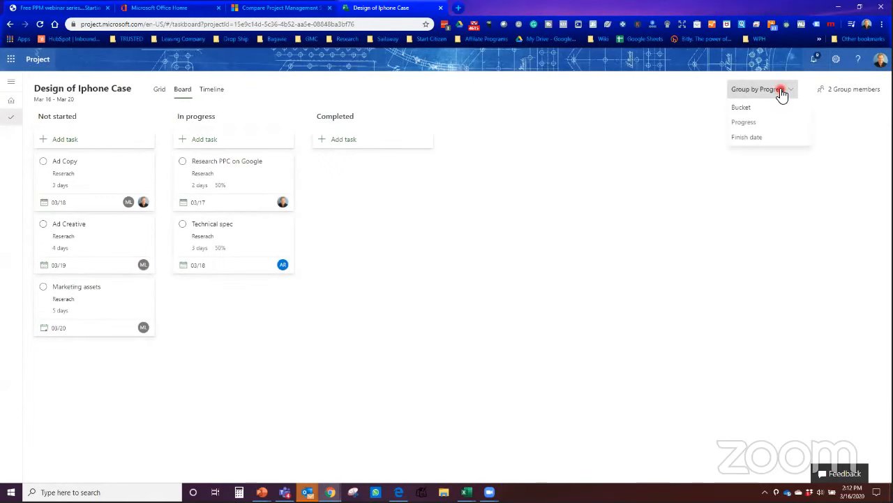
{"action": "left_click", "coordinate": [577, 238]}
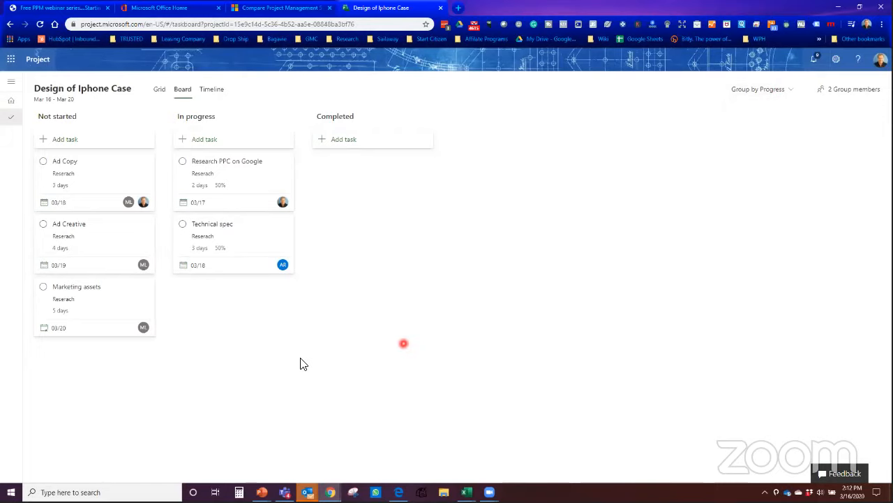
Step: On the Timeline, link Marketing assets, Research PPC on Google, Ad Copy and Ad Creative finish-to-start
{"action": "left_click", "coordinate": [212, 90]}
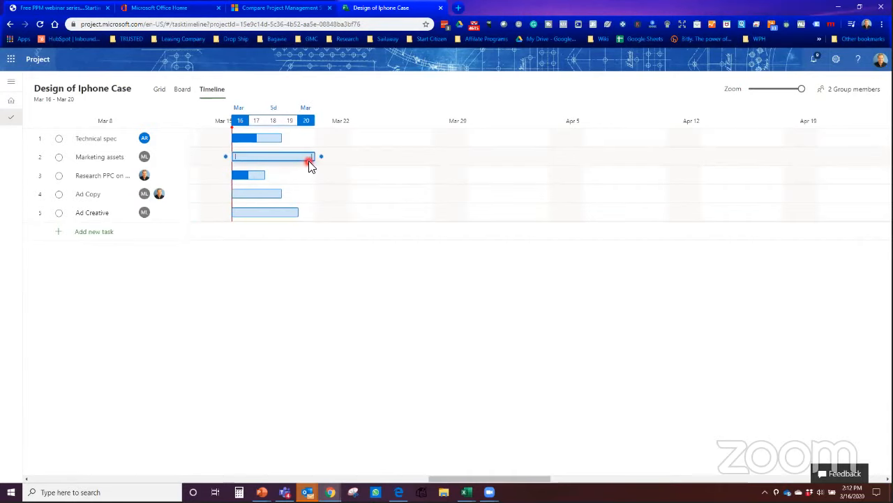
{"action": "left_click_drag", "start_coordinate": [324, 162], "coordinate": [246, 170]}
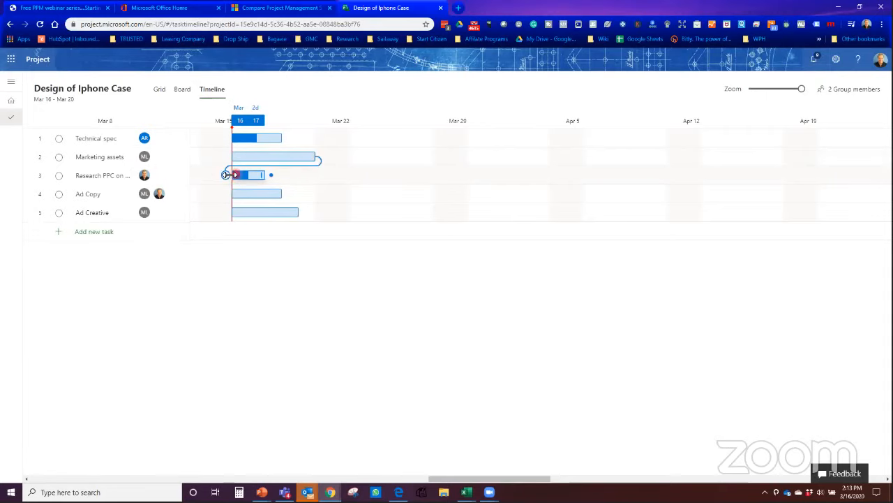
{"action": "left_click_drag", "start_coordinate": [271, 174], "coordinate": [225, 193]}
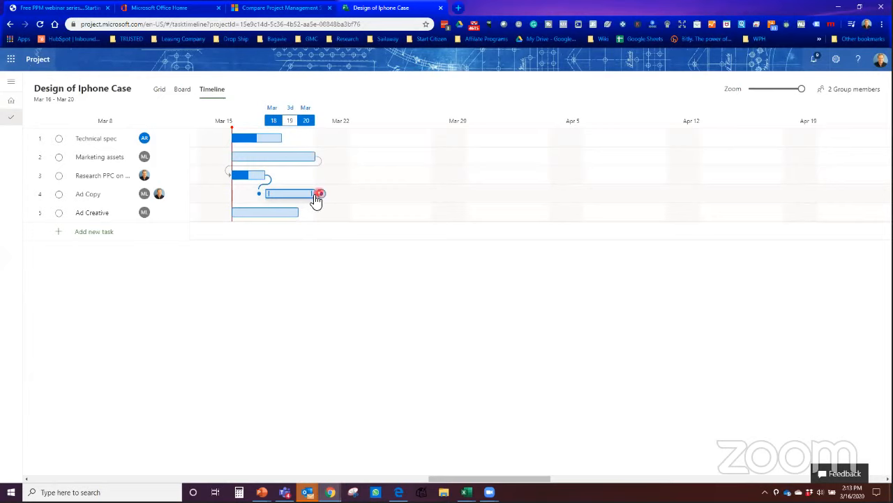
{"action": "left_click_drag", "start_coordinate": [315, 196], "coordinate": [241, 207]}
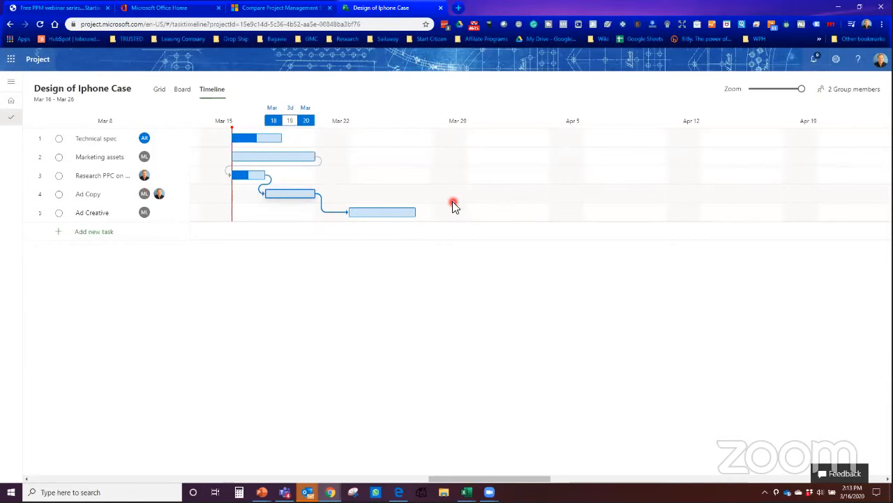
Step: Set Marketing assets' % Complete to 25 in its details pane
{"action": "left_click", "coordinate": [244, 161]}
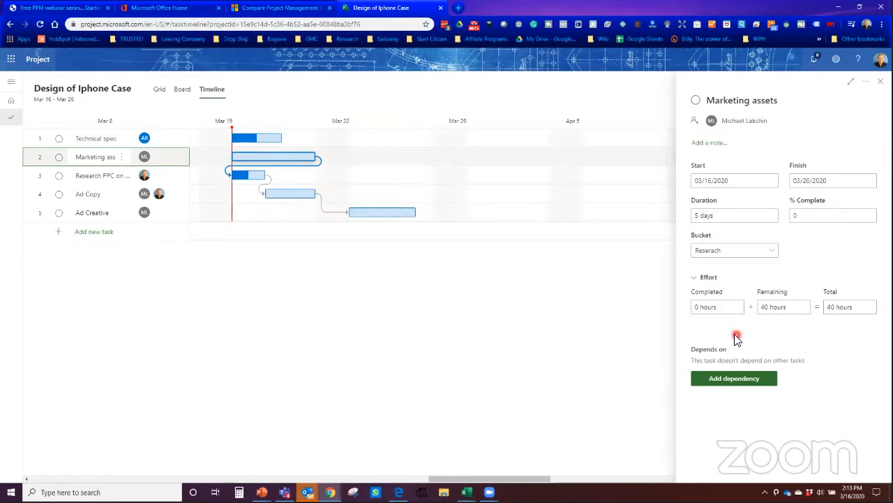
{"action": "left_click", "coordinate": [798, 216]}
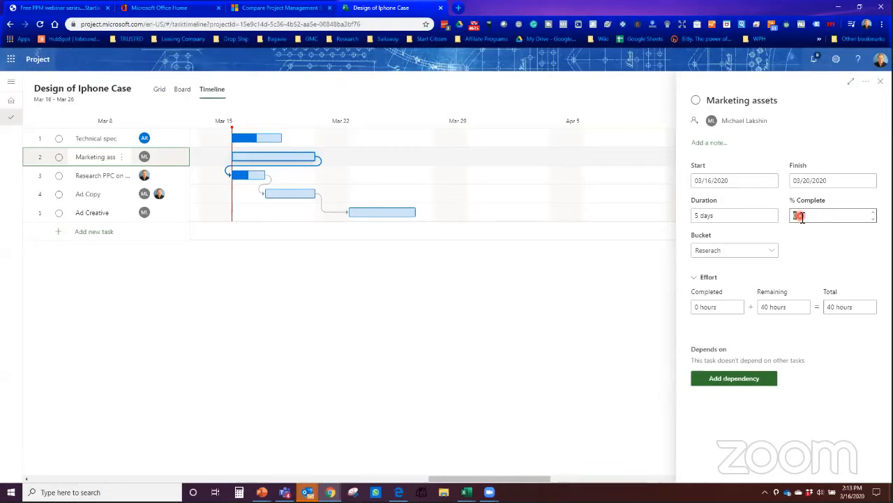
{"action": "type", "text": "25"}
{"action": "left_click", "coordinate": [589, 375]}
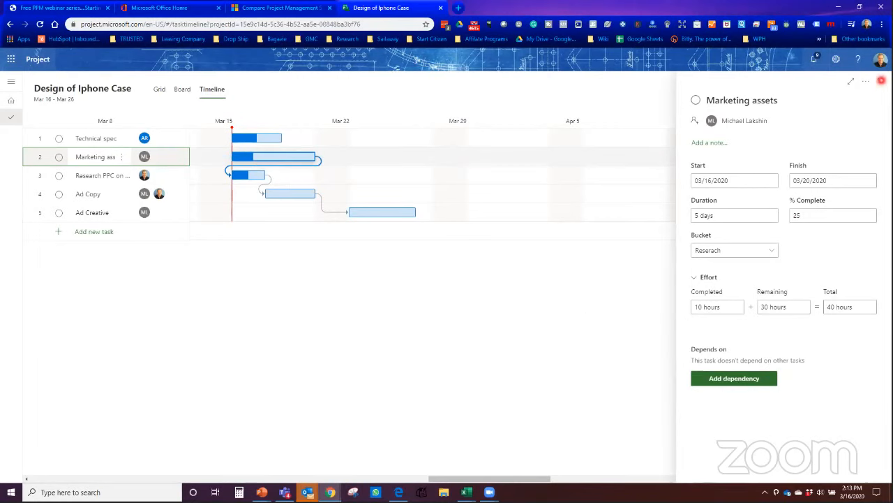
{"action": "left_click", "coordinate": [882, 81]}
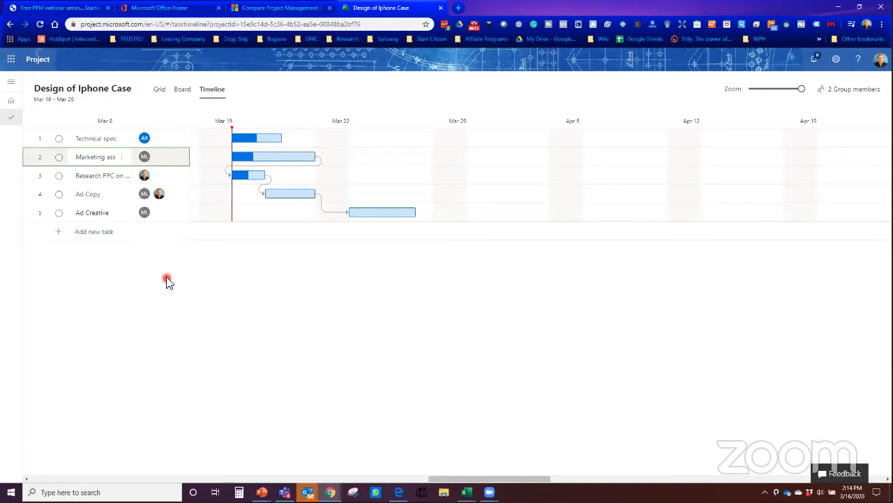
{"action": "left_click", "coordinate": [159, 91]}
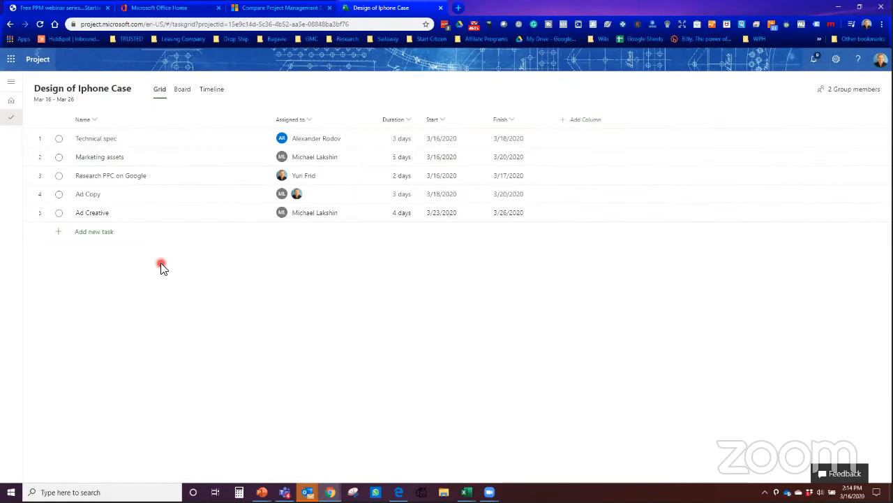
{"action": "left_click", "coordinate": [182, 91]}
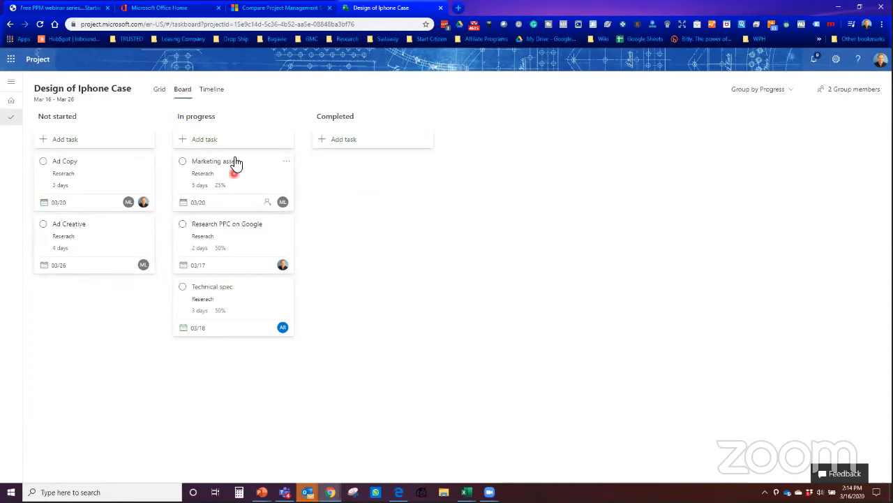
{"action": "left_click", "coordinate": [212, 91]}
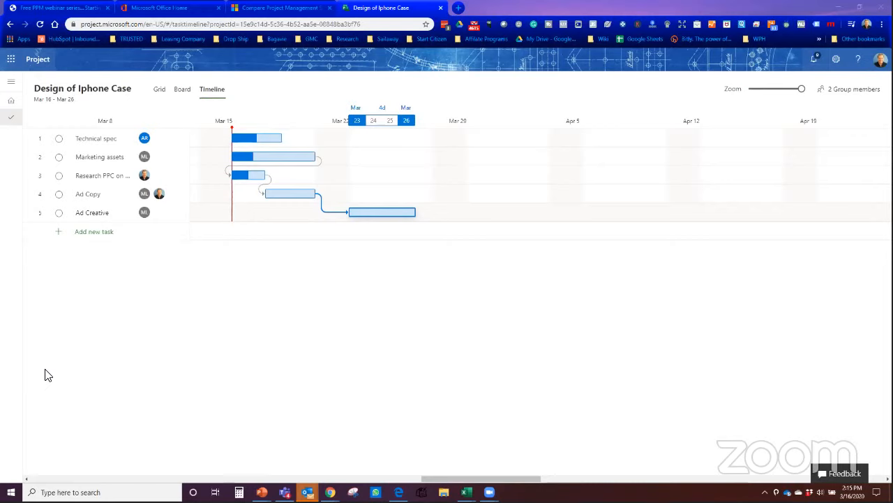
Step: Zoom the timeline out to months and back to days, then return to Project home
{"action": "left_click", "coordinate": [181, 363]}
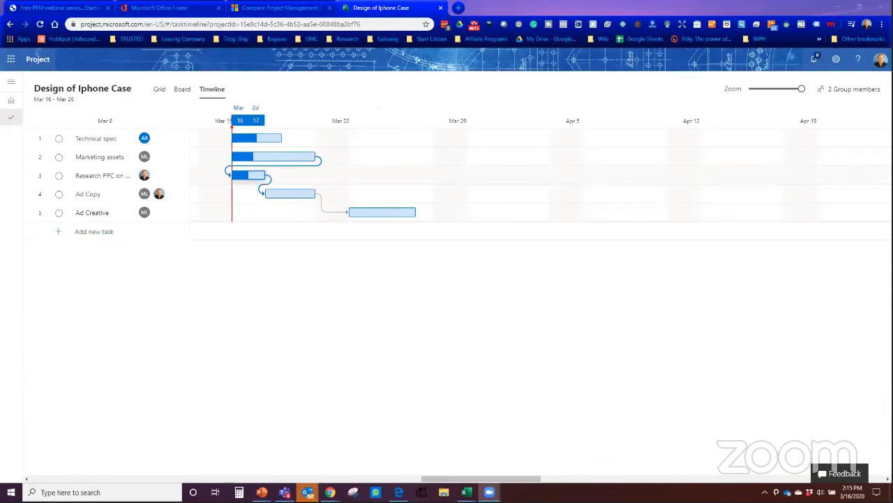
{"action": "left_click", "coordinate": [801, 90]}
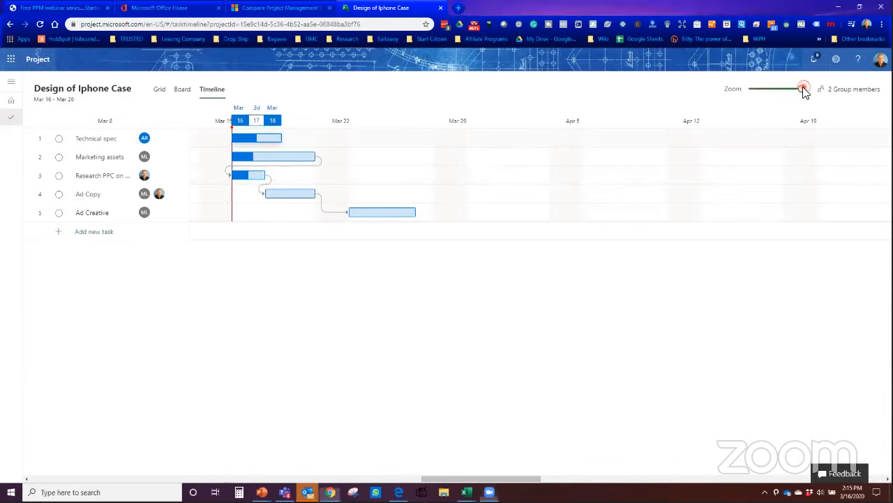
{"action": "left_click_drag", "start_coordinate": [796, 94], "coordinate": [761, 95]}
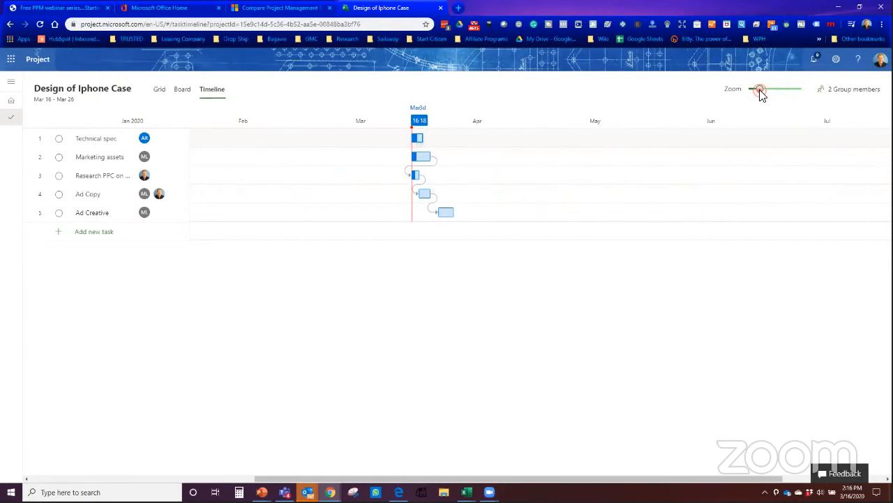
{"action": "left_click_drag", "start_coordinate": [760, 94], "coordinate": [803, 96]}
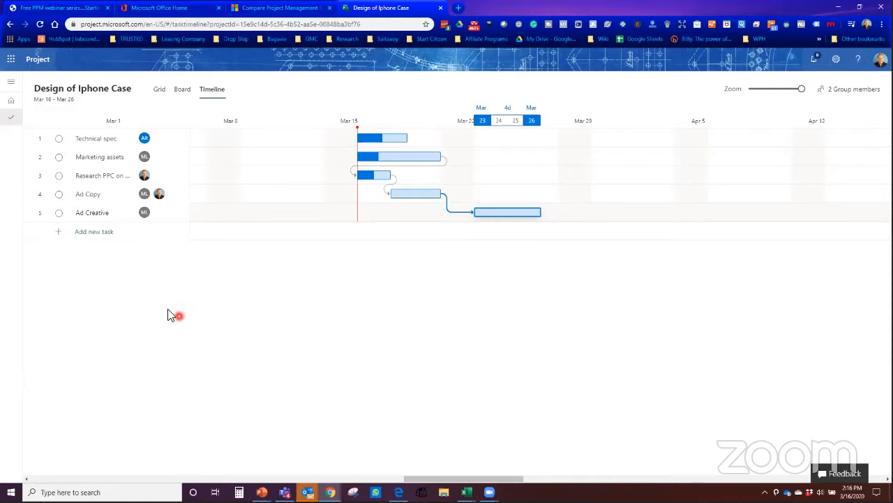
{"action": "left_click", "coordinate": [14, 102]}
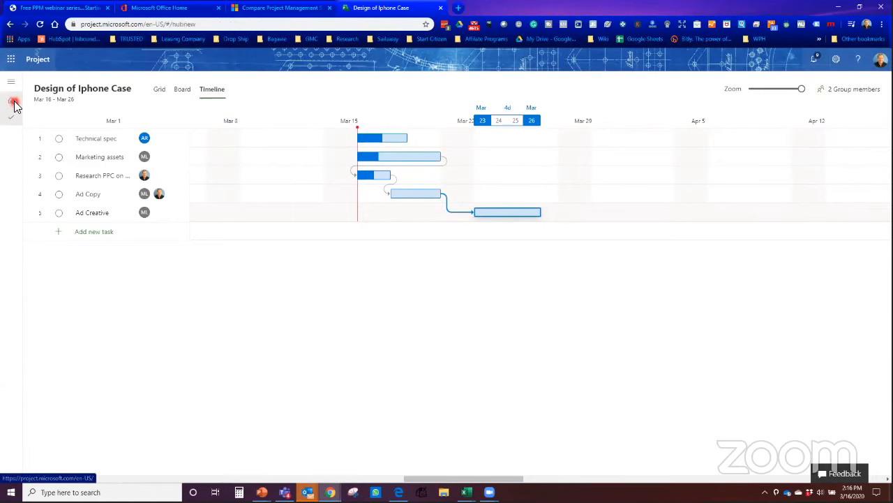
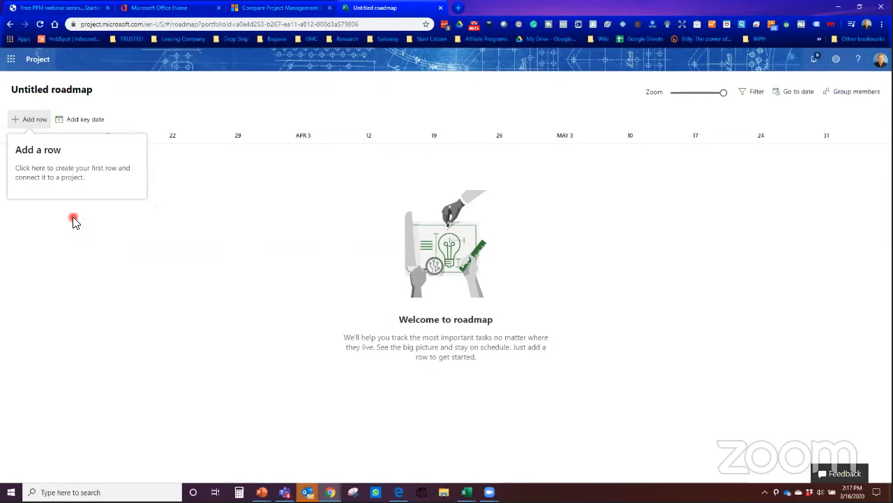
Step: Change the roadmap title to 'Marketin Q1' and close the details panel
{"action": "left_click", "coordinate": [77, 95]}
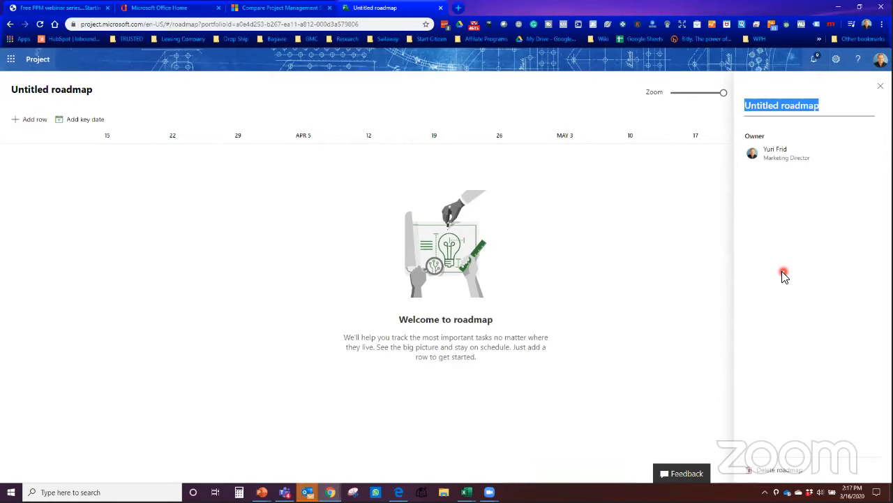
{"action": "type", "text": "Marketin Q1"}
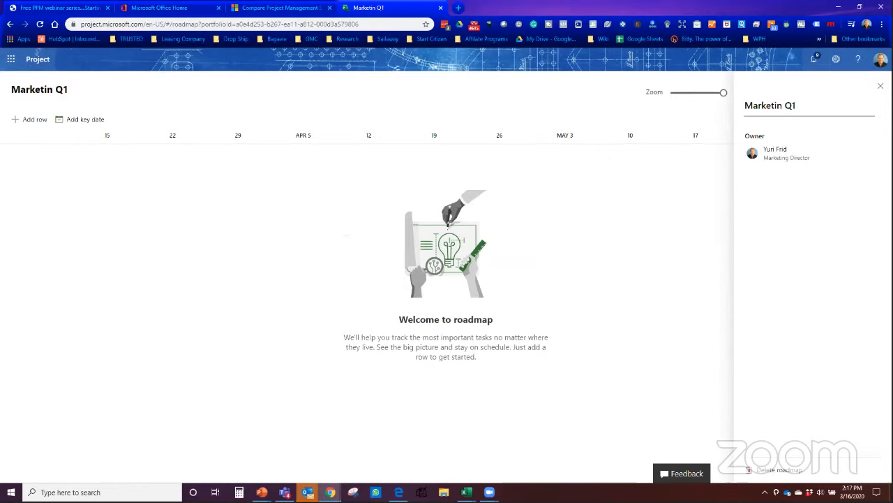
{"action": "left_click", "coordinate": [880, 85]}
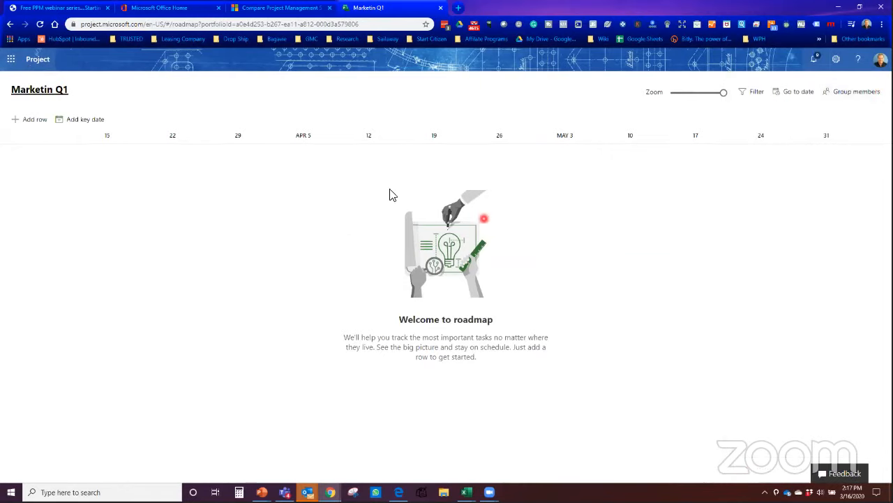
Step: Add a key date named 'Live Webinar' for 03/16/2020
{"action": "left_click", "coordinate": [88, 124]}
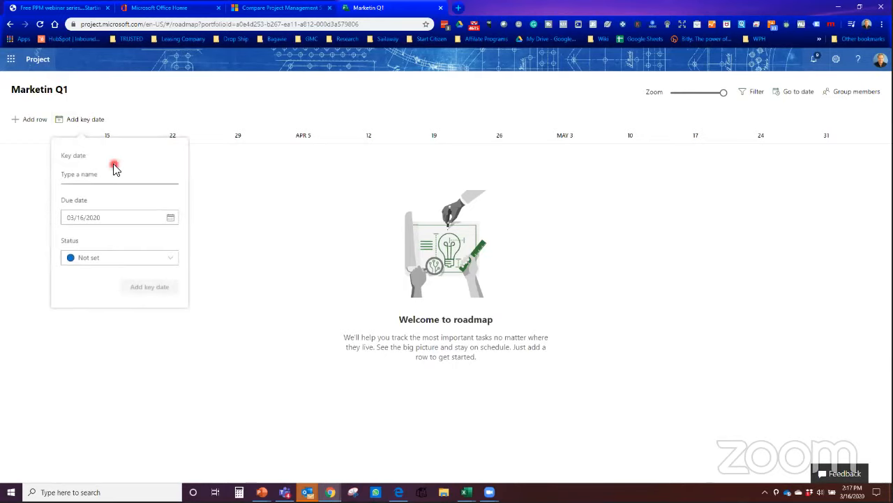
{"action": "type", "text": "Live Webinar"}
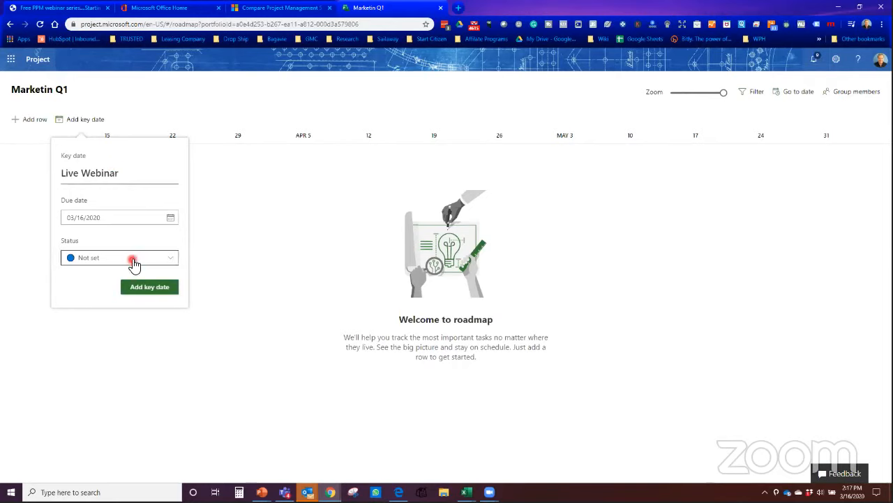
{"action": "left_click", "coordinate": [150, 290]}
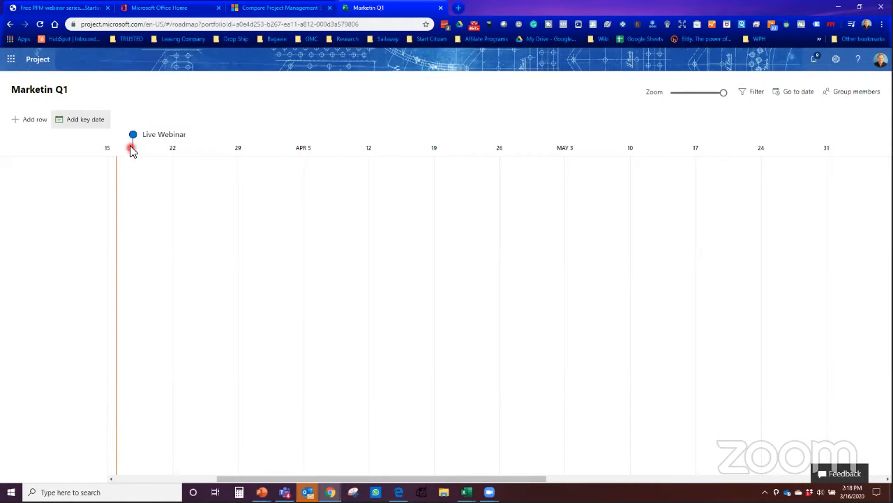
Step: Add a second key date named 'Newsletter' due March 26, 2020
{"action": "left_click", "coordinate": [83, 121]}
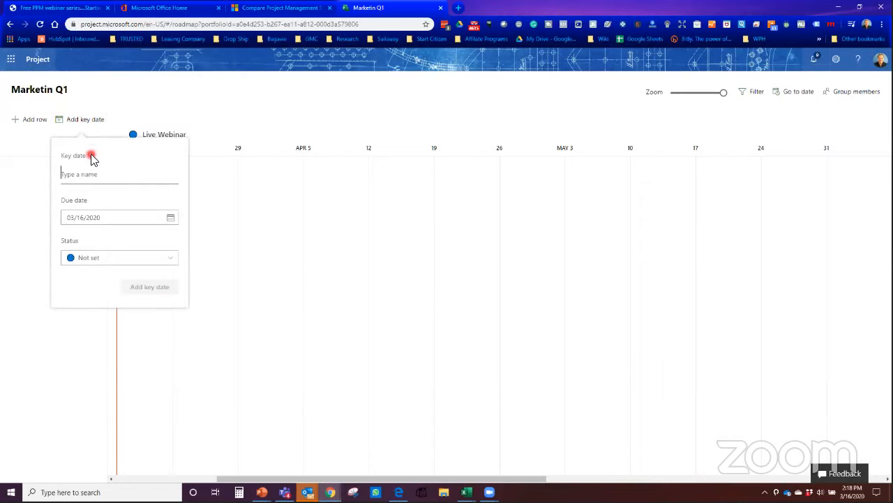
{"action": "type", "text": "Newsletter"}
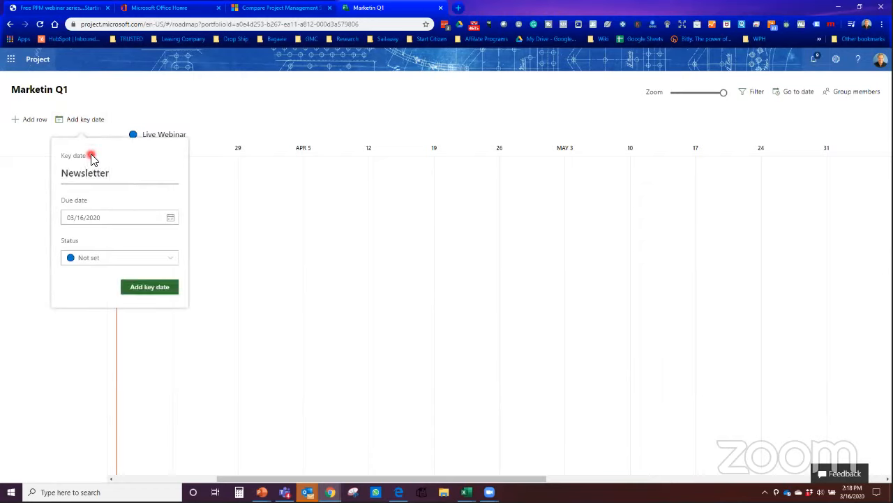
{"action": "left_click", "coordinate": [130, 222]}
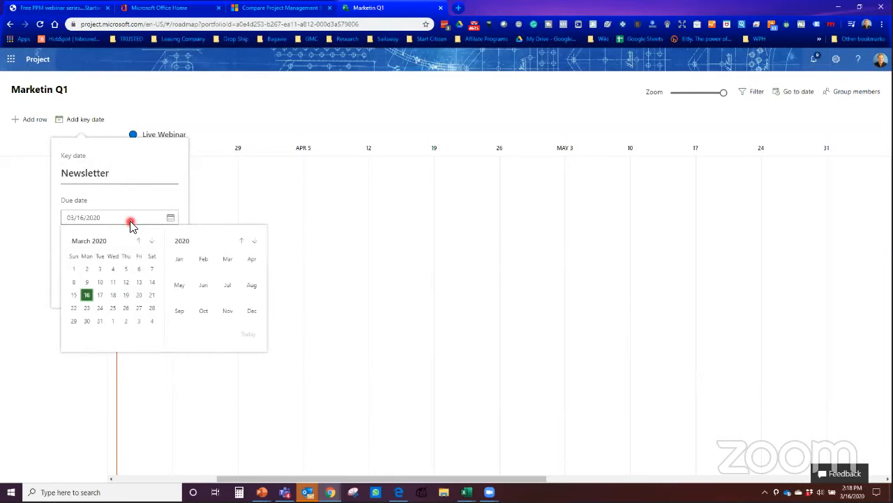
{"action": "left_click", "coordinate": [125, 309]}
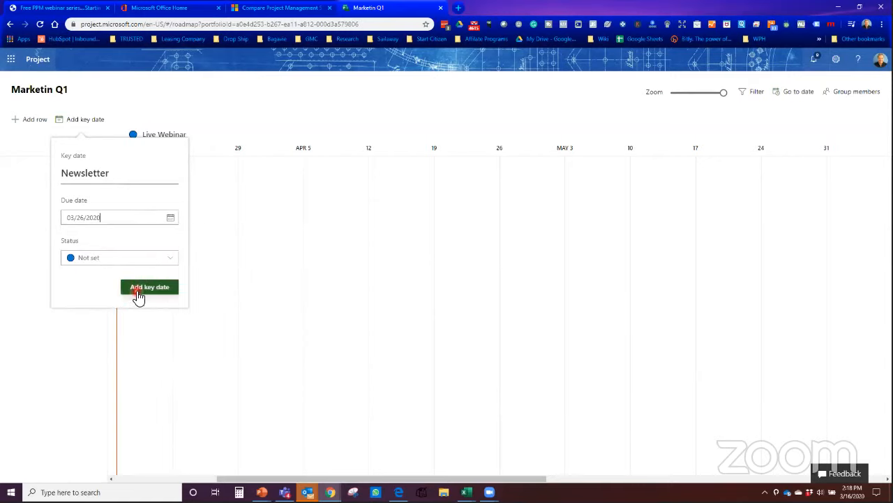
{"action": "left_click", "coordinate": [139, 291]}
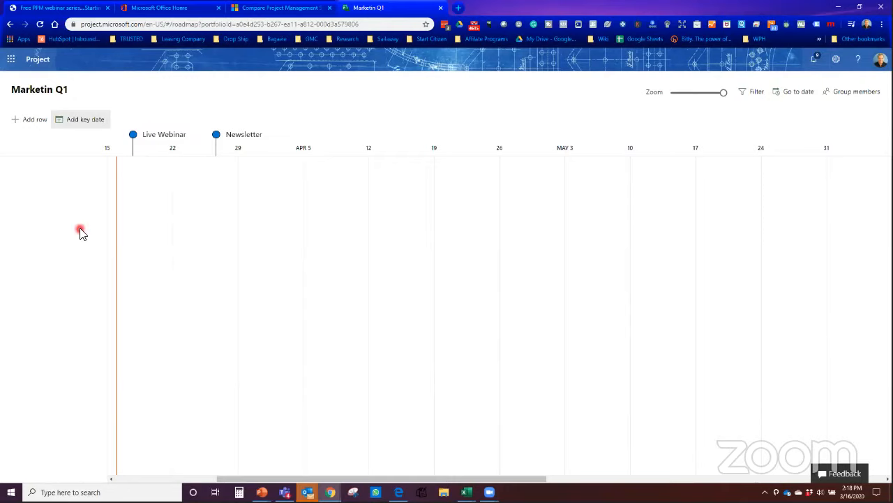
Step: Add a new row owned by the Marketing Director and choose to connect it to a Project plan
{"action": "left_click", "coordinate": [32, 119]}
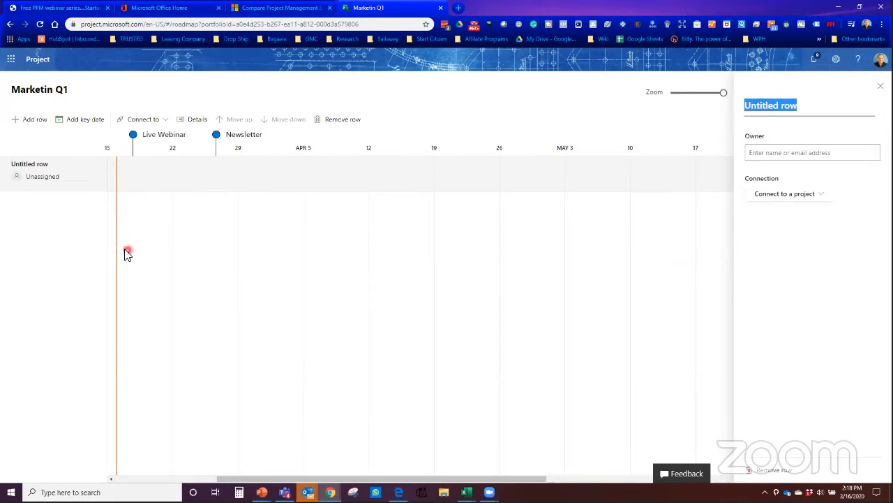
{"action": "left_click", "coordinate": [770, 154]}
{"action": "type", "text": "a"}
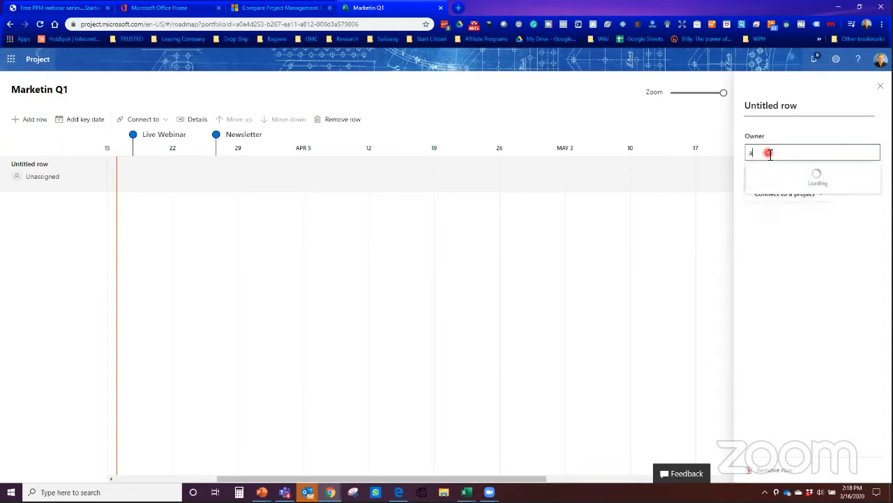
{"action": "key", "text": "BackSpace"}
{"action": "type", "text": "yuri"}
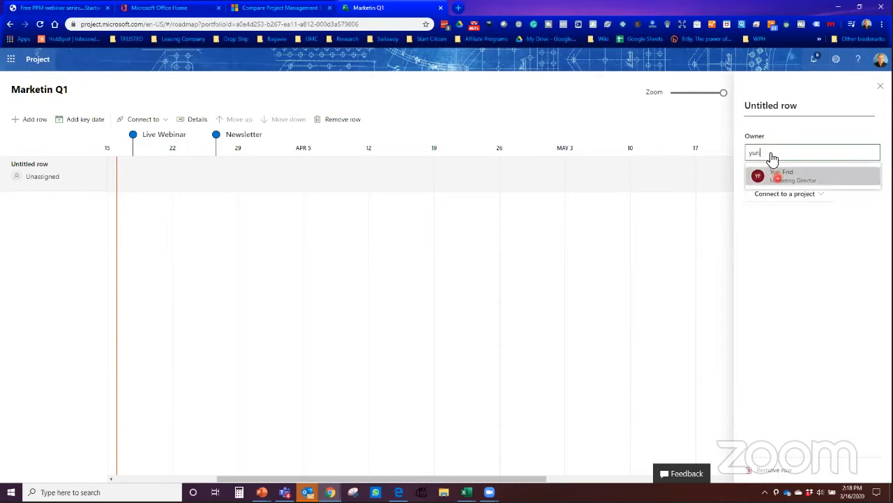
{"action": "left_click", "coordinate": [775, 175]}
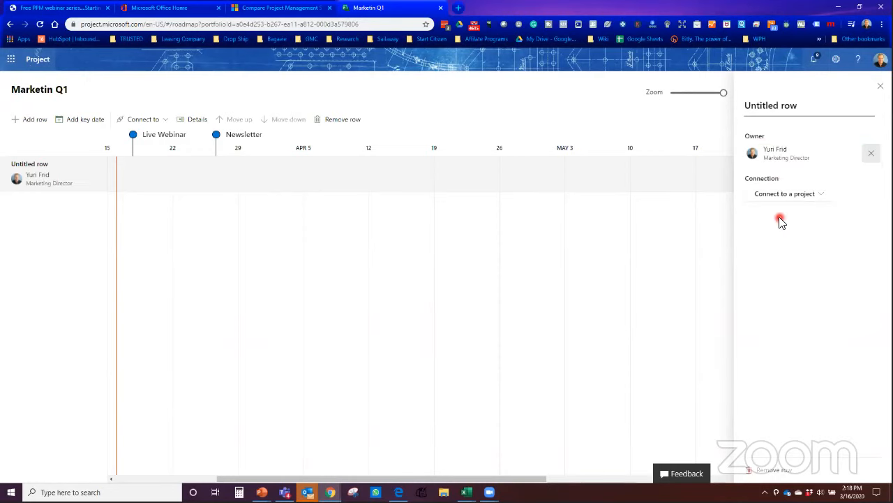
{"action": "left_click", "coordinate": [821, 198]}
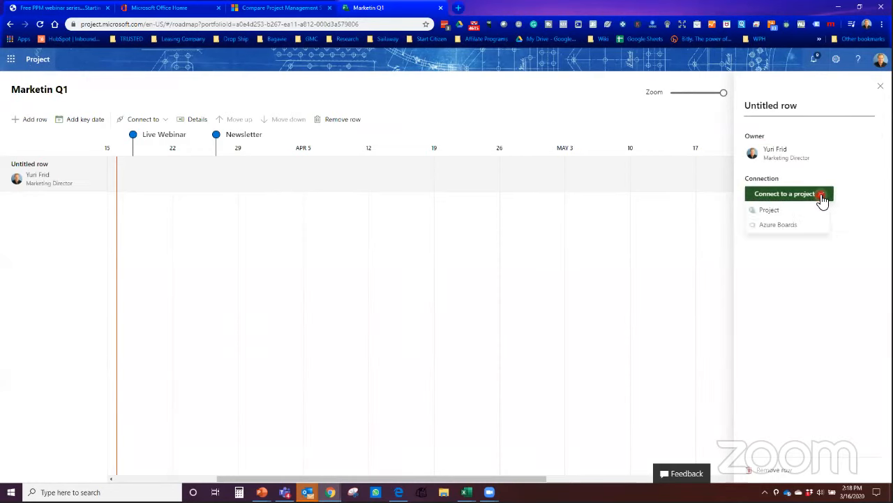
{"action": "left_click", "coordinate": [789, 212]}
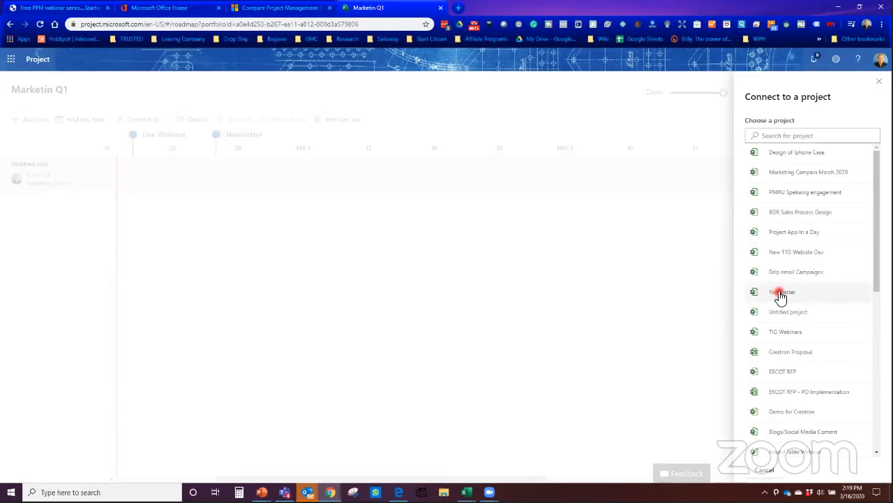
Step: Connect the row to TIG Webinars and add seven tasks, from Webinar Descriptions to PPC campaign setup
{"action": "left_click", "coordinate": [794, 334]}
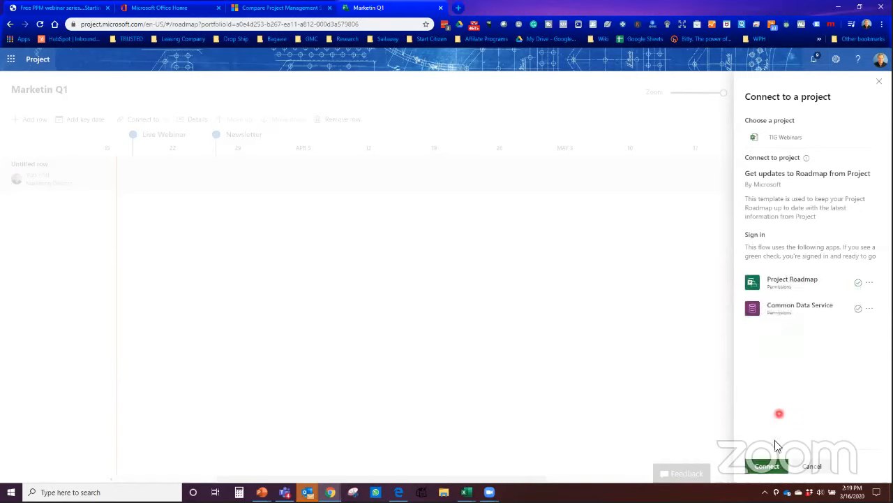
{"action": "left_click", "coordinate": [769, 467]}
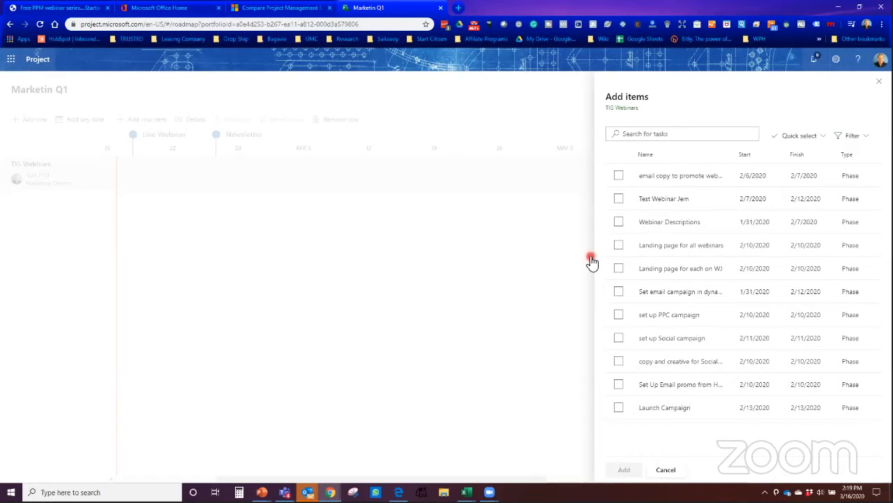
{"action": "left_click", "coordinate": [618, 224]}
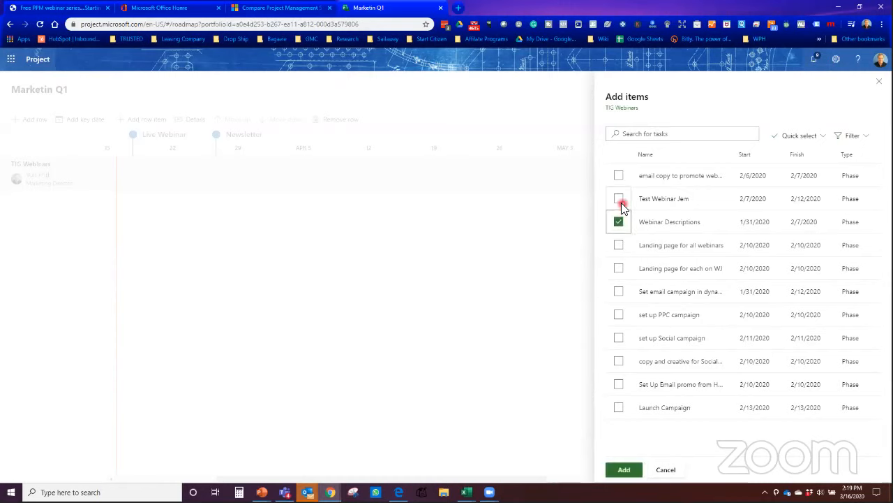
{"action": "left_click", "coordinate": [620, 178]}
{"action": "left_click", "coordinate": [620, 246]}
{"action": "left_click", "coordinate": [617, 288]}
{"action": "left_click", "coordinate": [618, 291]}
{"action": "left_click", "coordinate": [619, 272]}
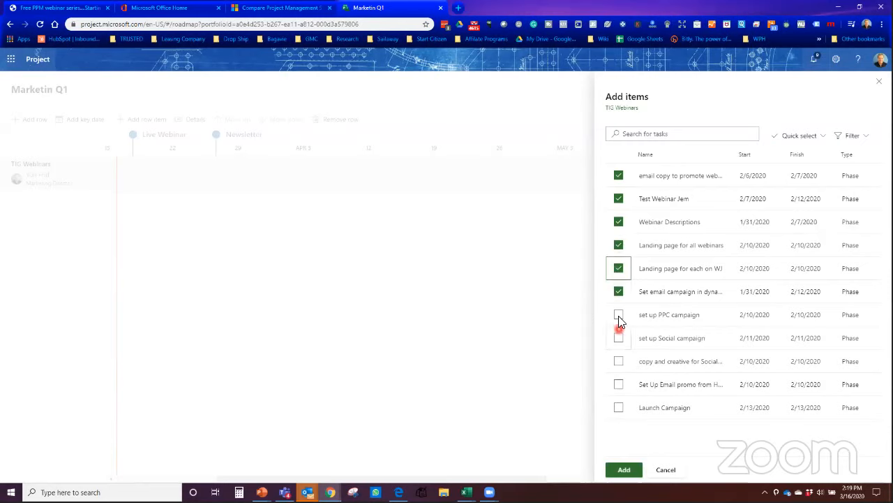
{"action": "left_click", "coordinate": [618, 315]}
{"action": "left_click", "coordinate": [624, 469]}
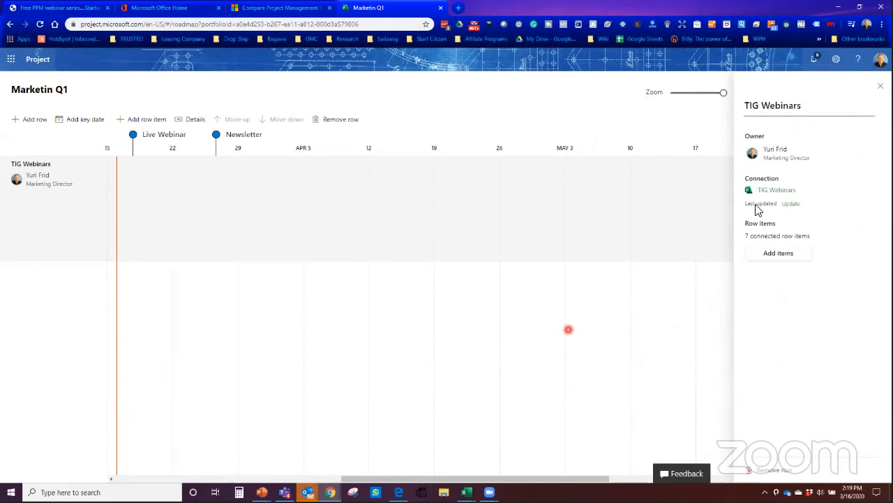
Step: Close the row details, then zoom and scroll the timeline to January–March 2020
{"action": "left_click", "coordinate": [883, 85]}
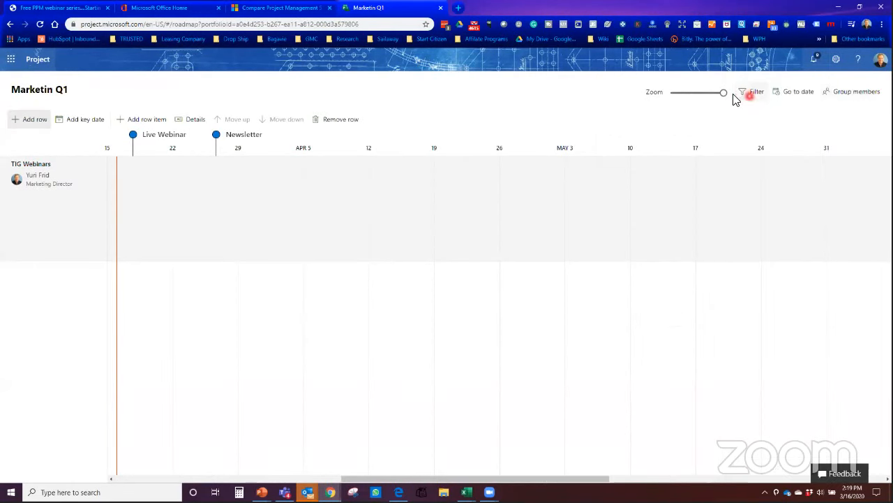
{"action": "mouse_move", "coordinate": [727, 94]}
{"action": "left_mouse_down"}
{"action": "mouse_move", "coordinate": [674, 98]}
{"action": "mouse_move", "coordinate": [727, 93]}
{"action": "left_mouse_up"}
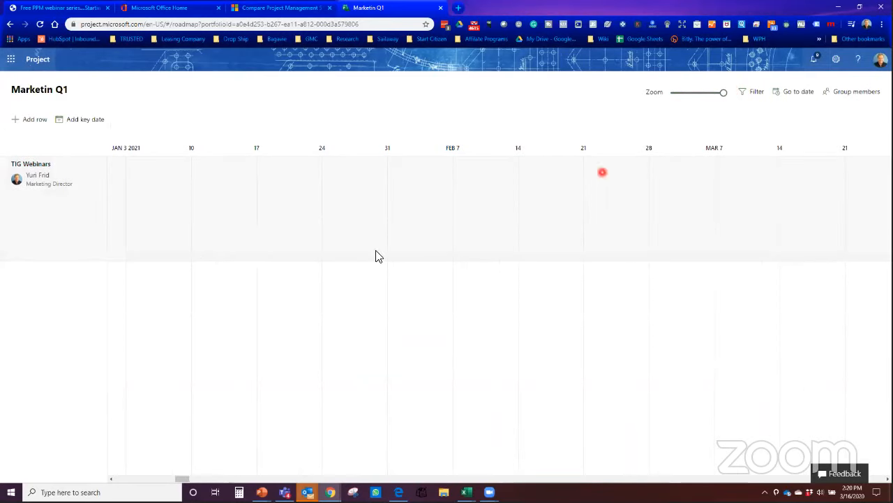
{"action": "left_click", "coordinate": [674, 230]}
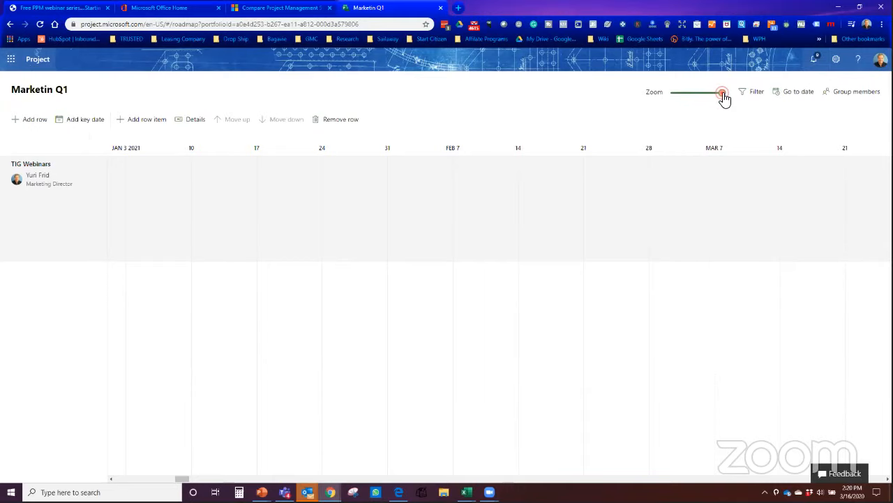
{"action": "mouse_move", "coordinate": [719, 97]}
{"action": "left_mouse_down"}
{"action": "mouse_move", "coordinate": [676, 101]}
{"action": "mouse_move", "coordinate": [734, 92]}
{"action": "left_mouse_up"}
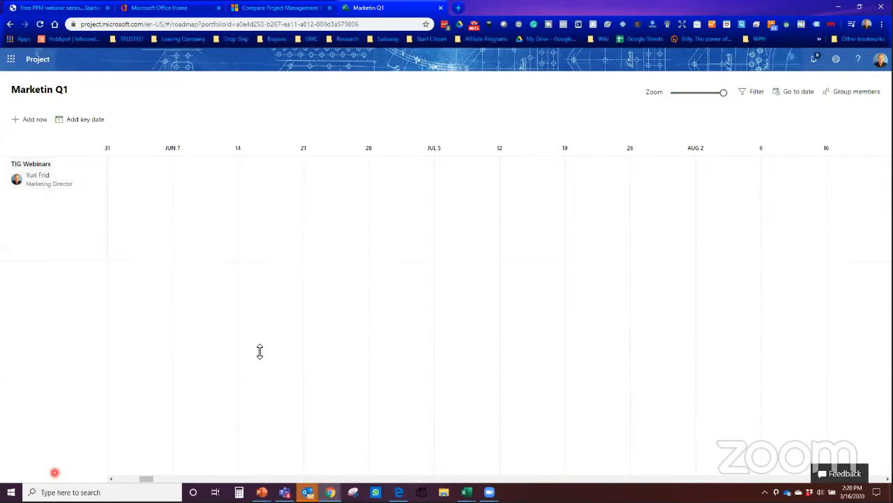
{"action": "left_click_drag", "start_coordinate": [152, 481], "coordinate": [119, 481]}
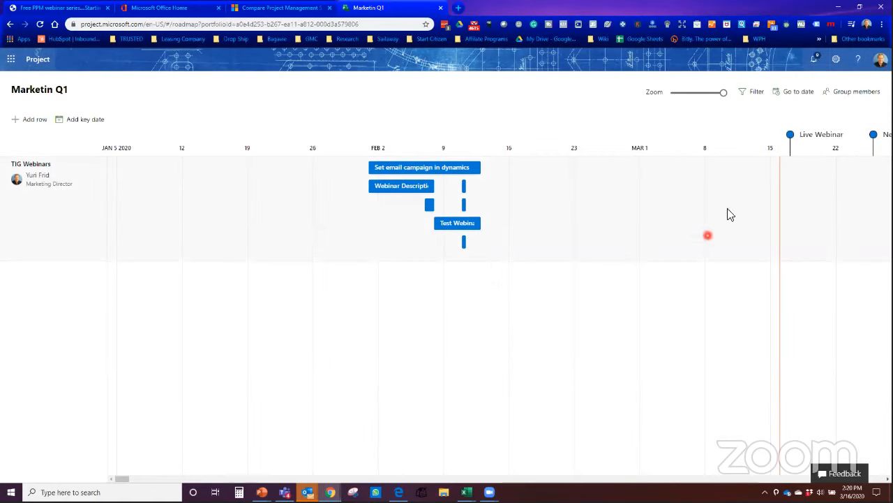
Step: Change the Live Webinar key date's due date from March 16 to February 7, 2020
{"action": "left_click", "coordinate": [792, 136]}
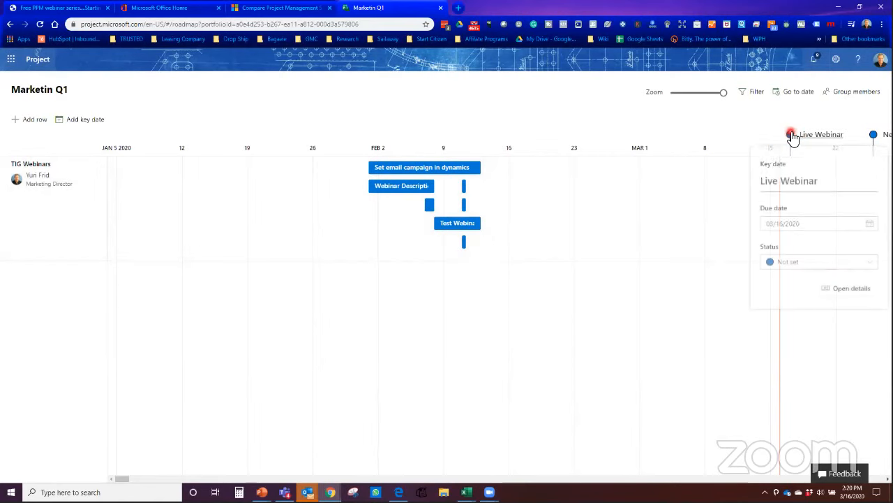
{"action": "left_click", "coordinate": [806, 226]}
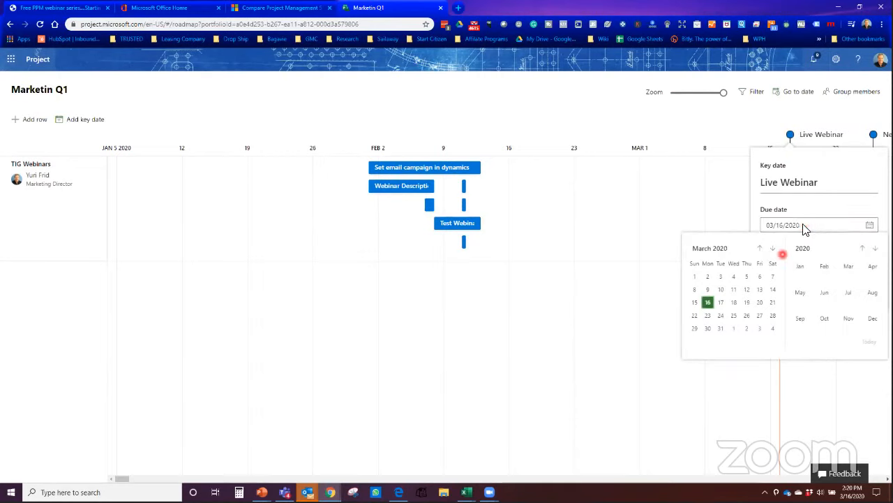
{"action": "left_click", "coordinate": [765, 250]}
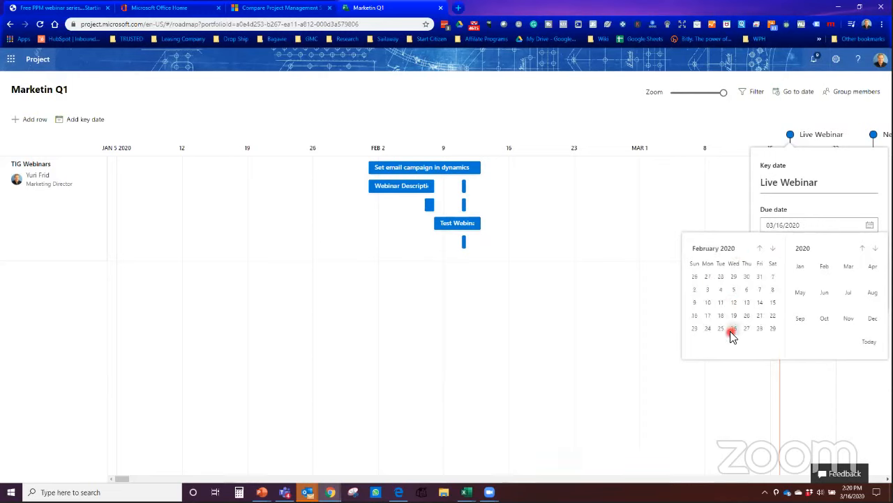
{"action": "left_click", "coordinate": [758, 289]}
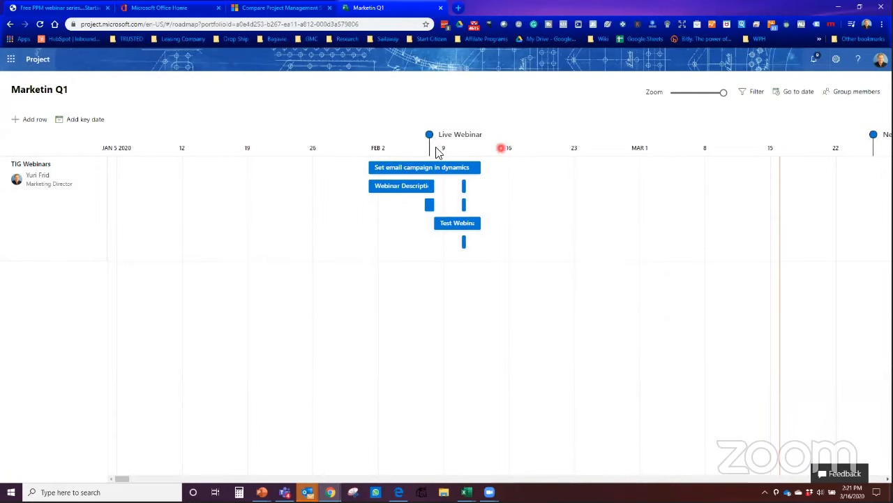
Step: Add another roadmap row and title it 'Newsletter'
{"action": "left_click", "coordinate": [36, 120]}
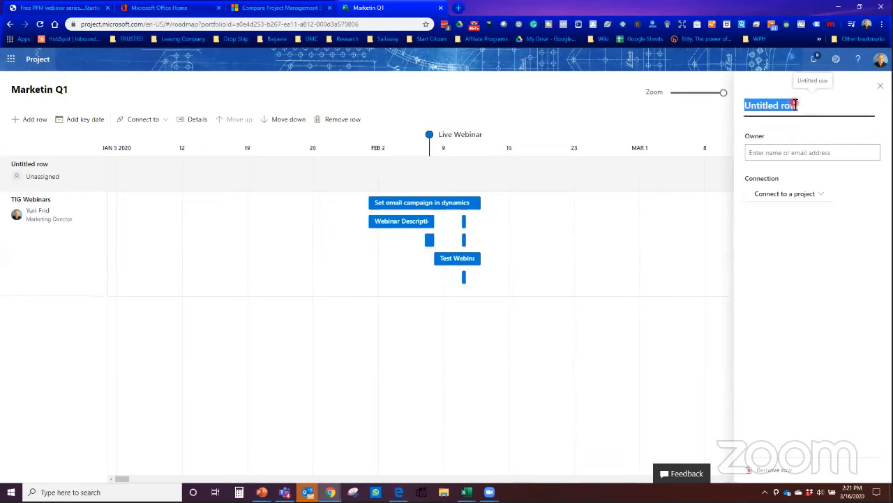
{"action": "type", "text": "Ne"}
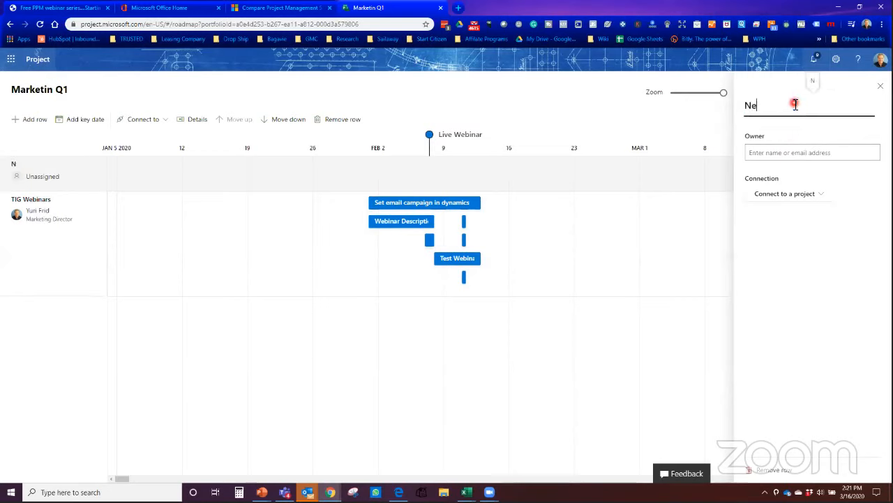
{"action": "type", "text": "wsletter"}
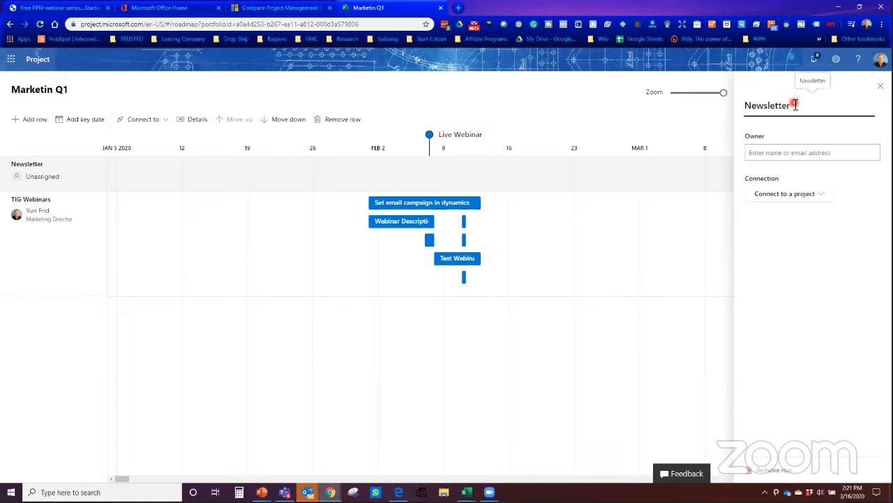
{"action": "left_click", "coordinate": [793, 155]}
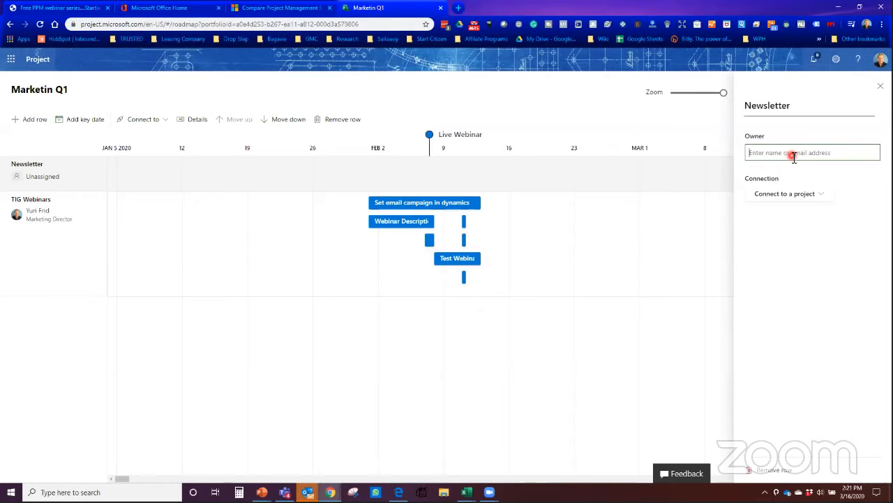
Step: Assign the suggested colleague as the Newsletter row's owner and choose to connect a Project plan
{"action": "type", "text": "ale"}
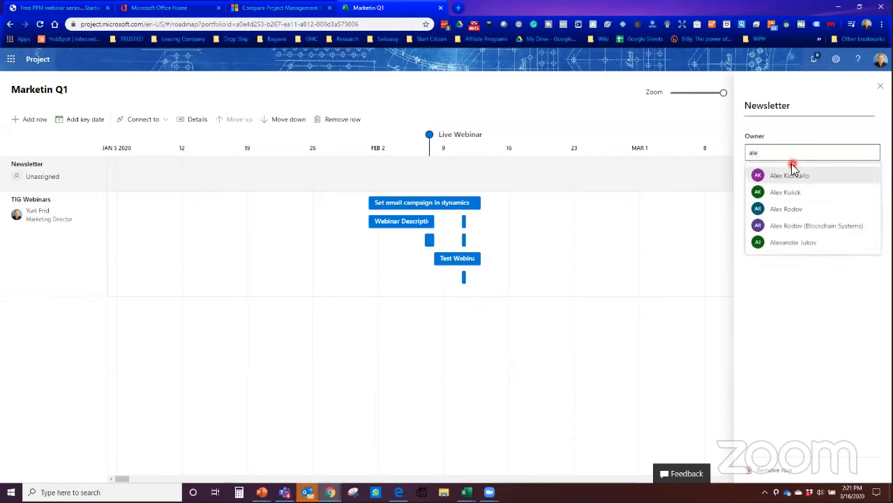
{"action": "left_click", "coordinate": [785, 208]}
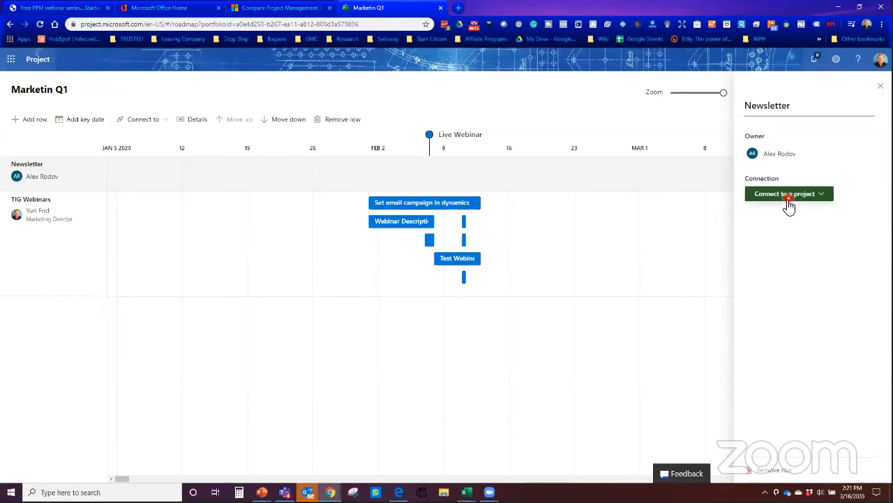
{"action": "left_click", "coordinate": [789, 199]}
{"action": "left_click", "coordinate": [791, 201]}
{"action": "left_click", "coordinate": [788, 200]}
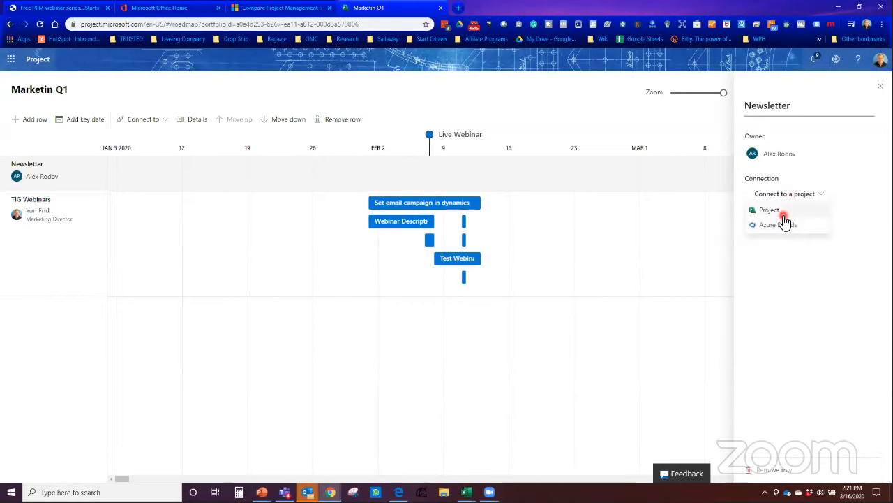
{"action": "left_click", "coordinate": [780, 209]}
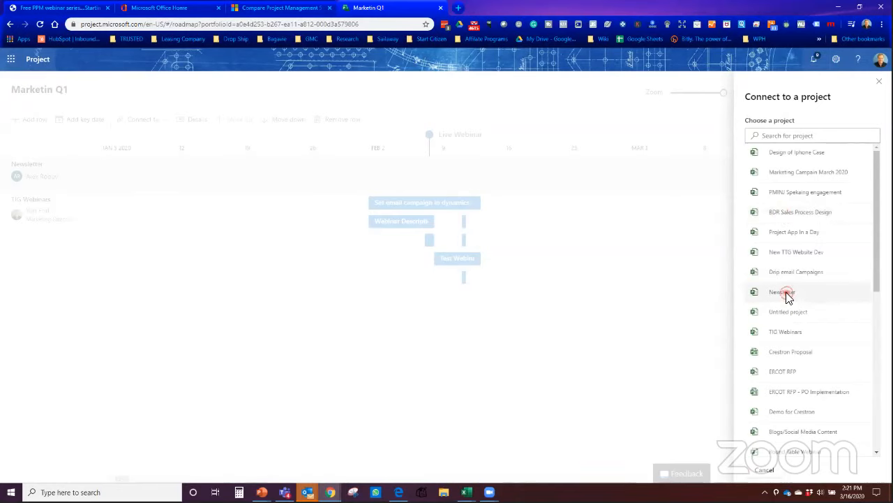
Step: Connect the row to the Newsletter project and add all five tasks, from Content Selection onward
{"action": "left_click", "coordinate": [787, 293]}
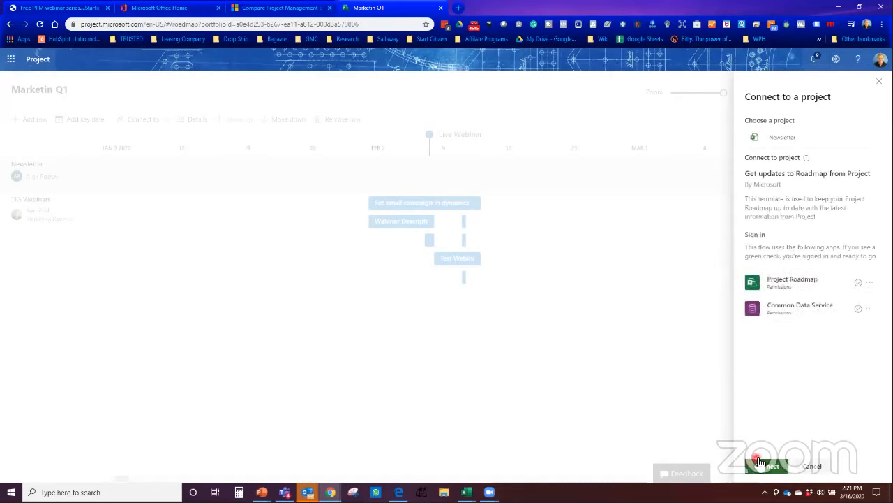
{"action": "left_click", "coordinate": [767, 466]}
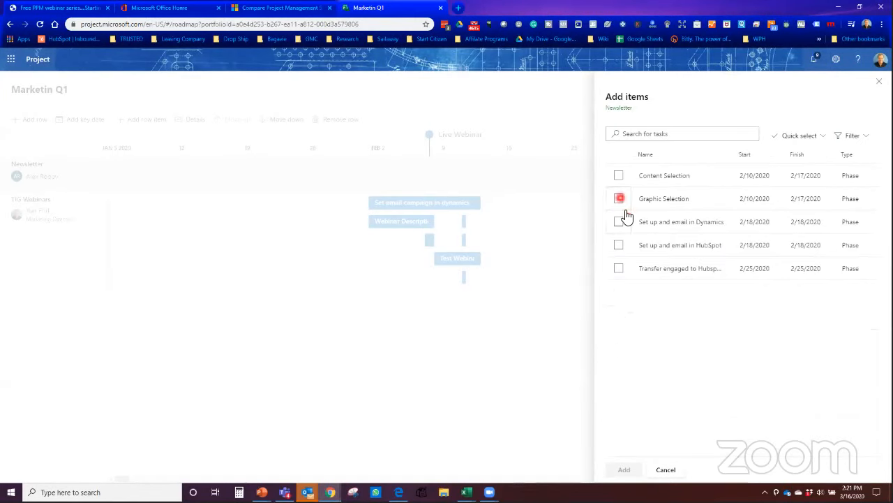
{"action": "left_click", "coordinate": [619, 177]}
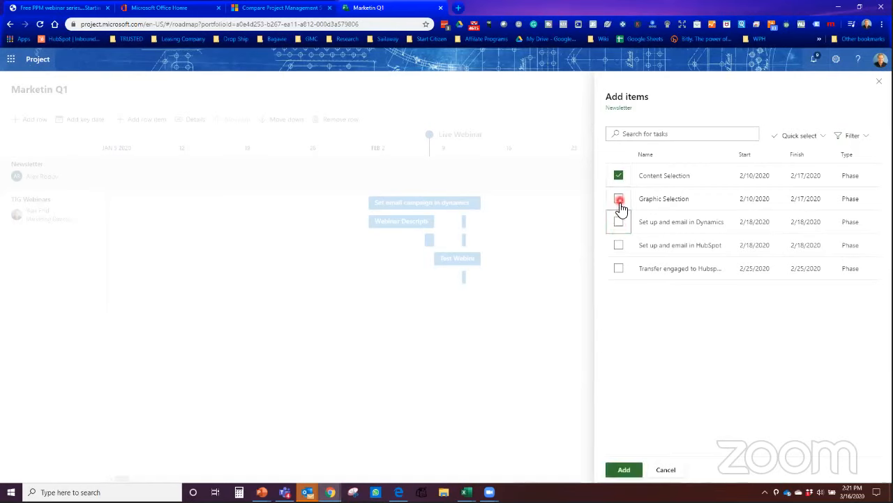
{"action": "left_click", "coordinate": [619, 199]}
{"action": "left_click", "coordinate": [618, 222]}
{"action": "left_click", "coordinate": [618, 245]}
{"action": "left_click", "coordinate": [619, 268]}
{"action": "left_click", "coordinate": [622, 471]}
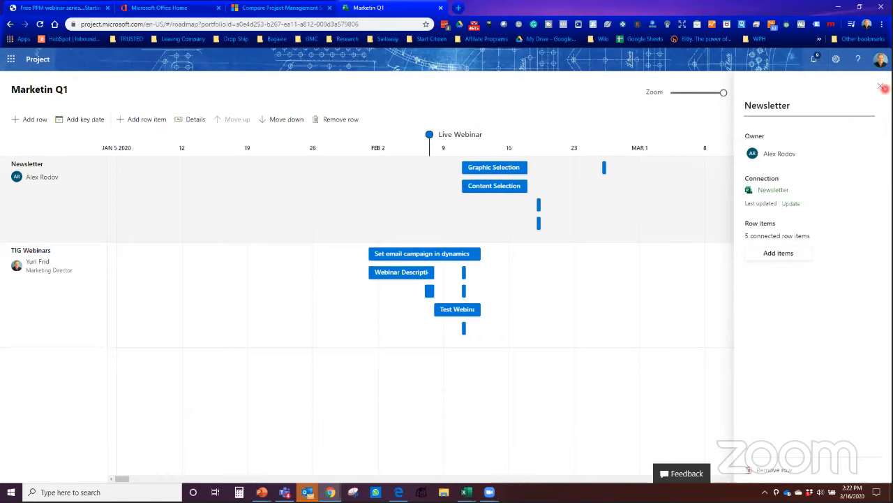
Step: Close the row pane, move Live Webinar to March 2, 2020, and select the Newsletter key date
{"action": "left_click", "coordinate": [882, 86]}
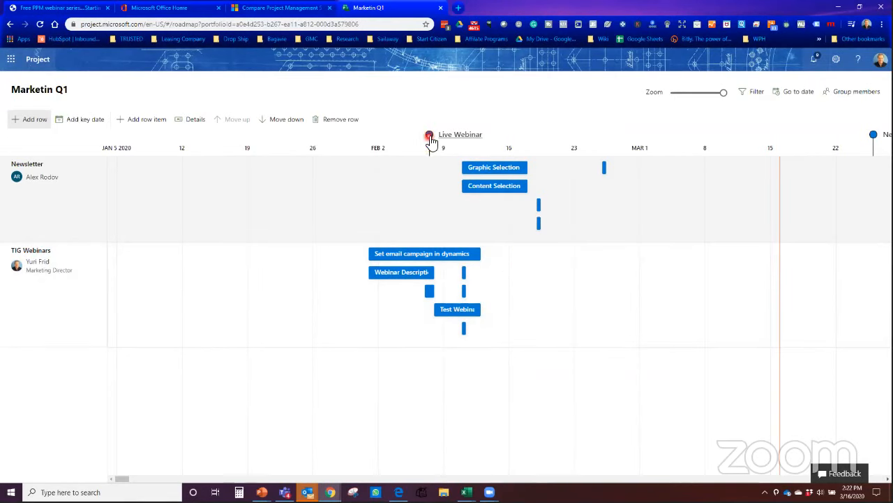
{"action": "left_click", "coordinate": [431, 138]}
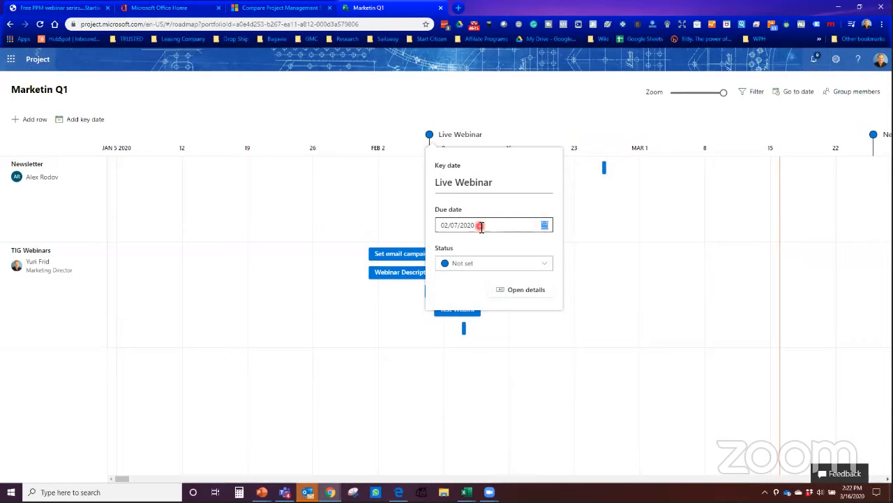
{"action": "left_click", "coordinate": [544, 226]}
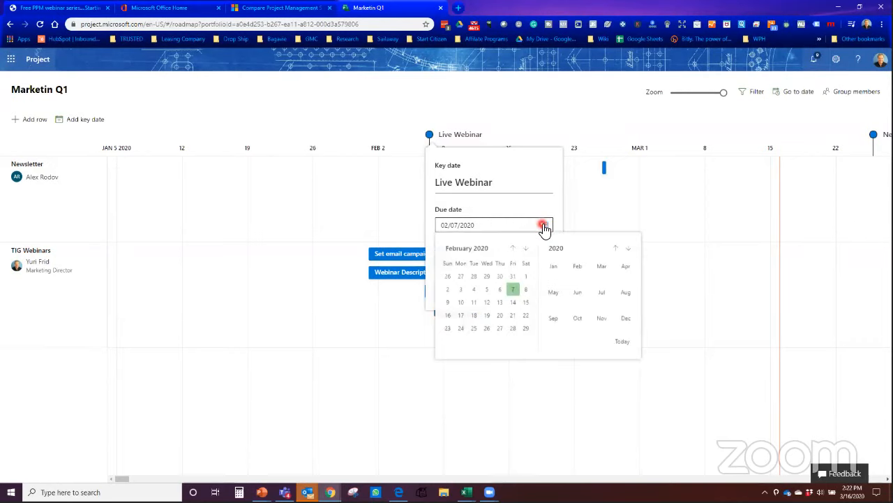
{"action": "left_click", "coordinate": [513, 249]}
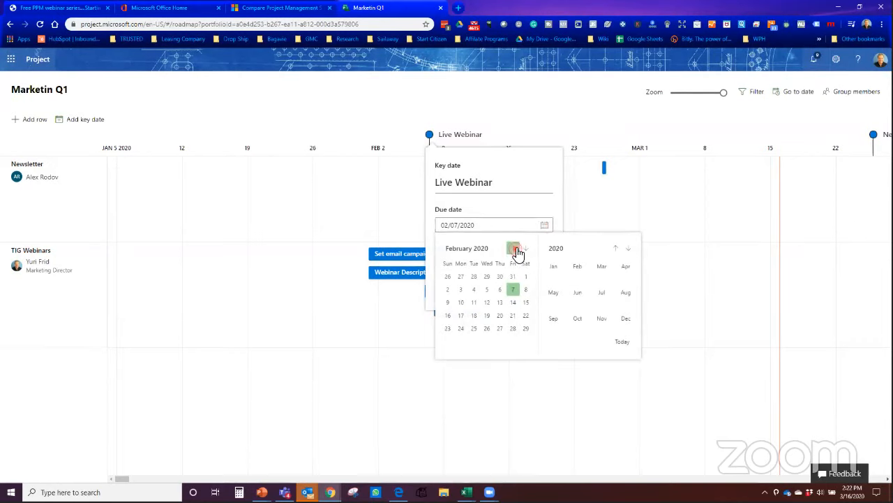
{"action": "left_click", "coordinate": [525, 249]}
{"action": "left_click", "coordinate": [526, 249]}
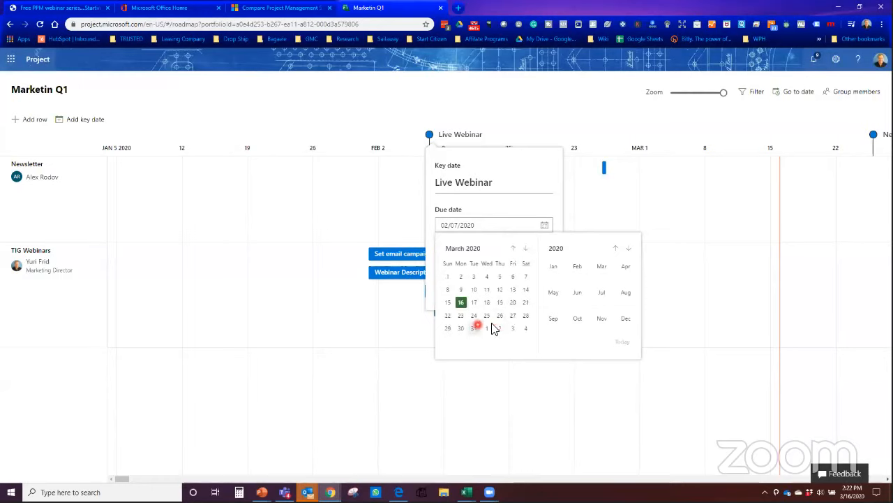
{"action": "left_click", "coordinate": [460, 280]}
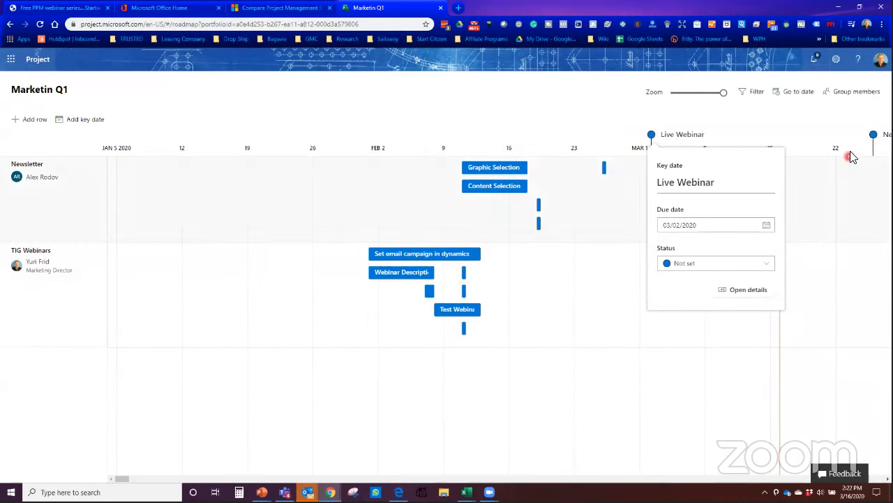
{"action": "left_click", "coordinate": [873, 135]}
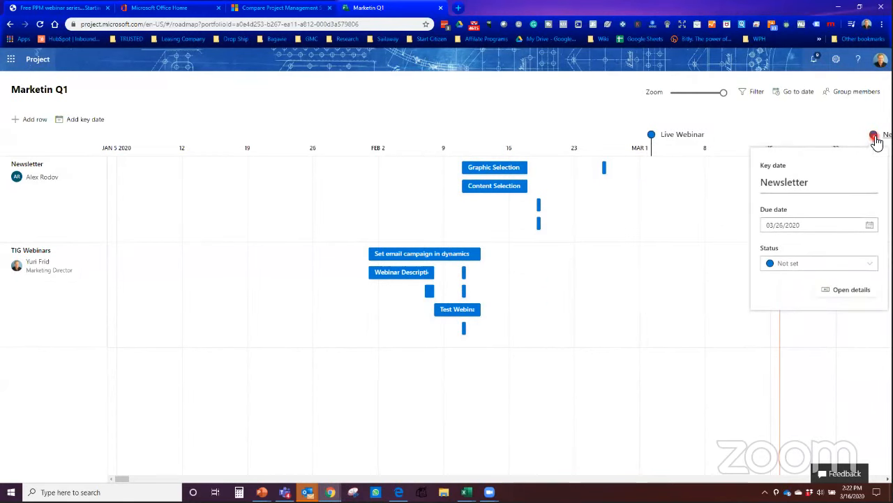
Step: Change the Newsletter key date's due date to March 6 using its calendar
{"action": "left_click", "coordinate": [813, 226]}
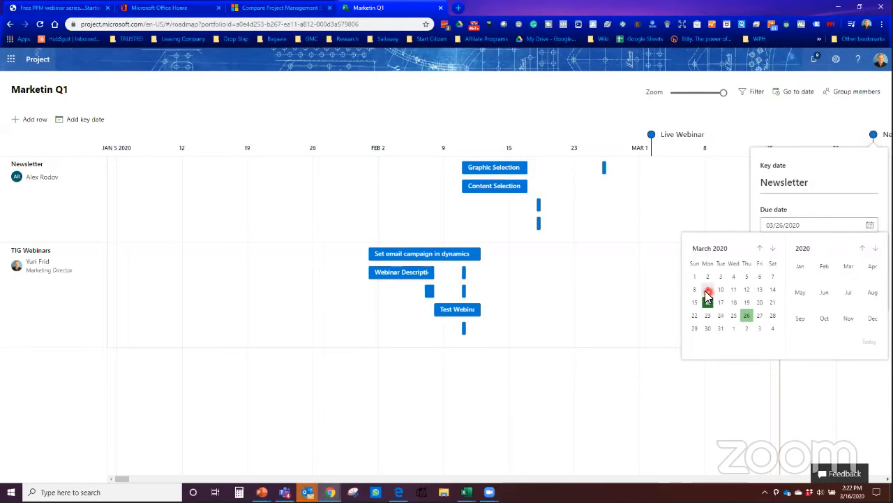
{"action": "left_click", "coordinate": [770, 278]}
{"action": "left_click", "coordinate": [691, 330]}
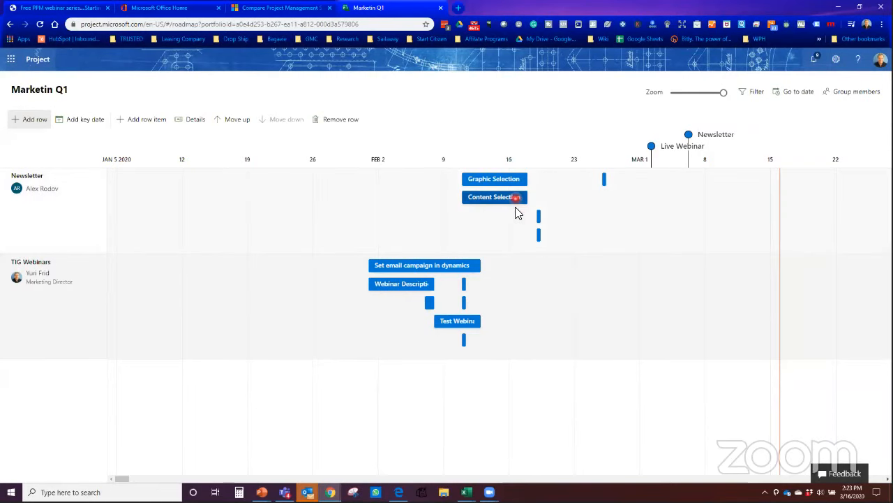
Step: Set the Live Webinar key date's status to At risk
{"action": "left_click", "coordinate": [651, 148]}
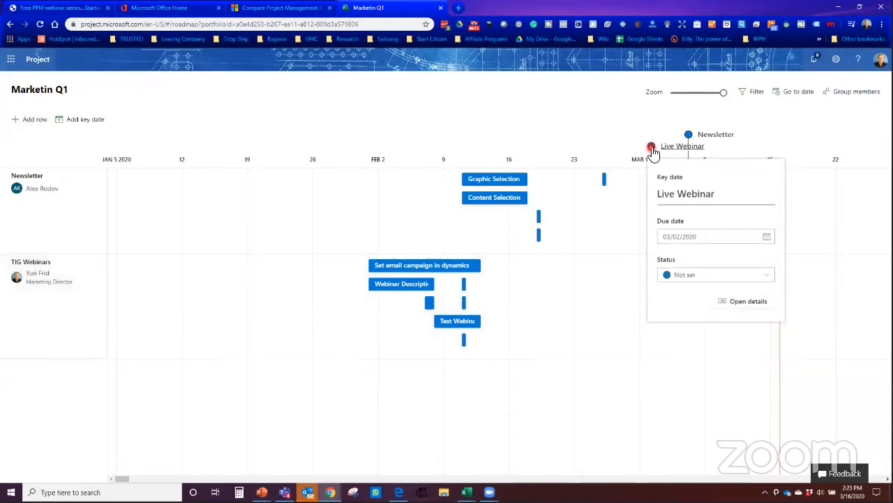
{"action": "left_click", "coordinate": [672, 277]}
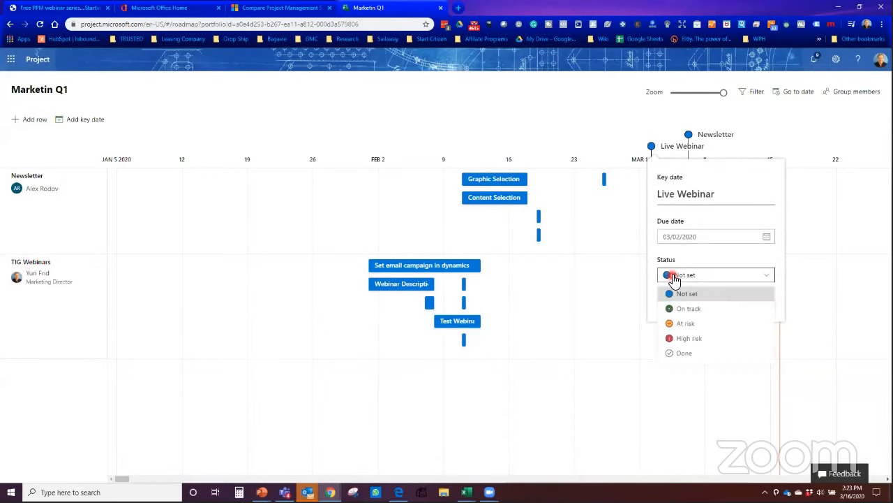
{"action": "left_click", "coordinate": [679, 323]}
{"action": "left_click", "coordinate": [615, 327]}
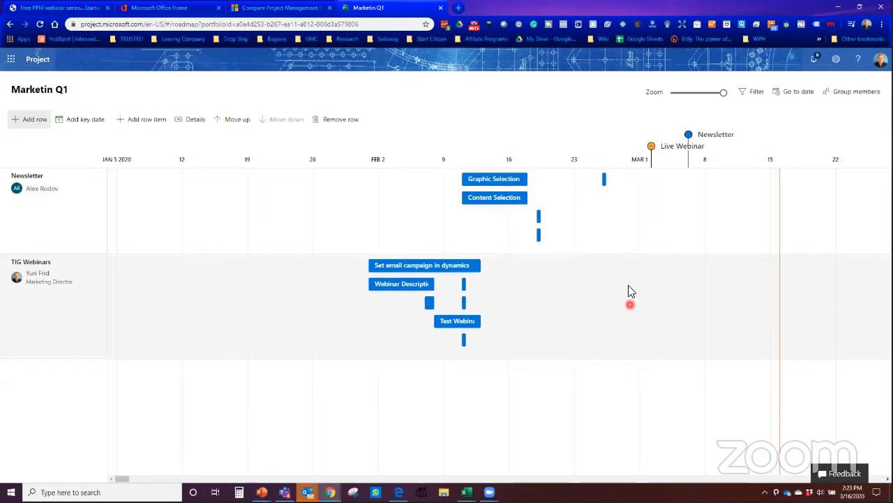
Step: Set the Newsletter key date's status to On track
{"action": "left_click", "coordinate": [689, 136]}
{"action": "left_click", "coordinate": [719, 269]}
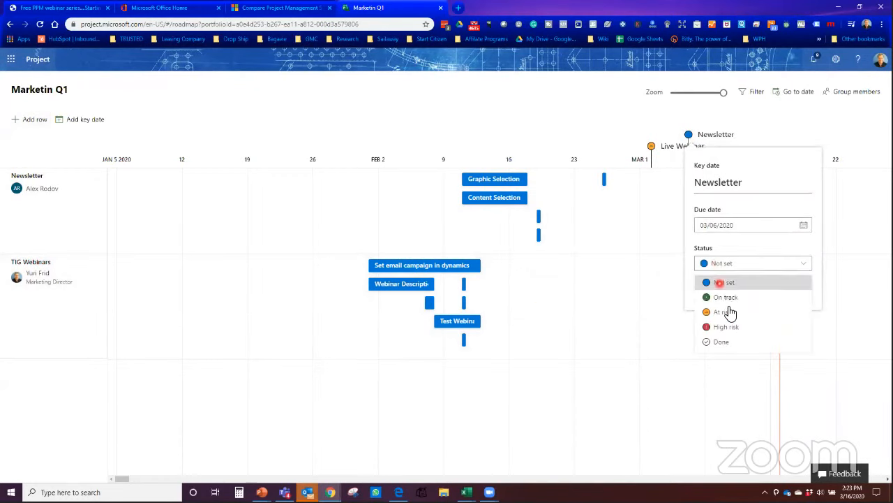
{"action": "left_click", "coordinate": [730, 298]}
{"action": "left_click", "coordinate": [640, 352]}
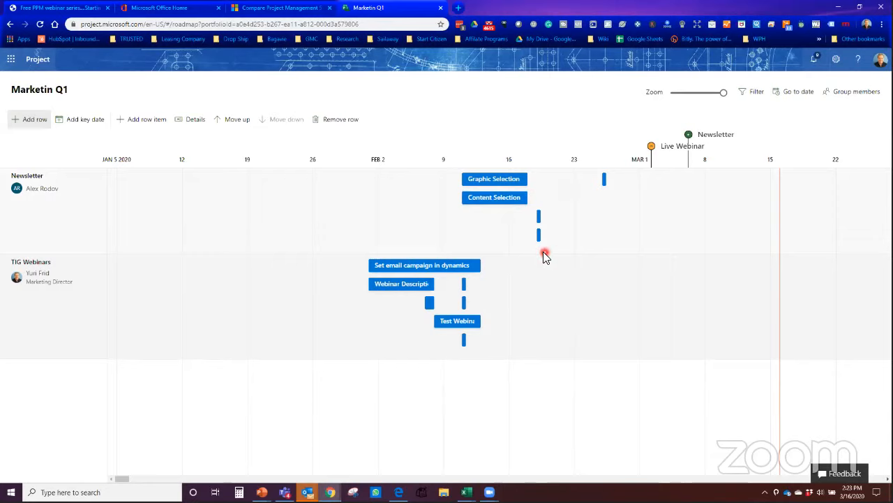
{"action": "left_click", "coordinate": [379, 264]}
{"action": "left_click", "coordinate": [280, 311]}
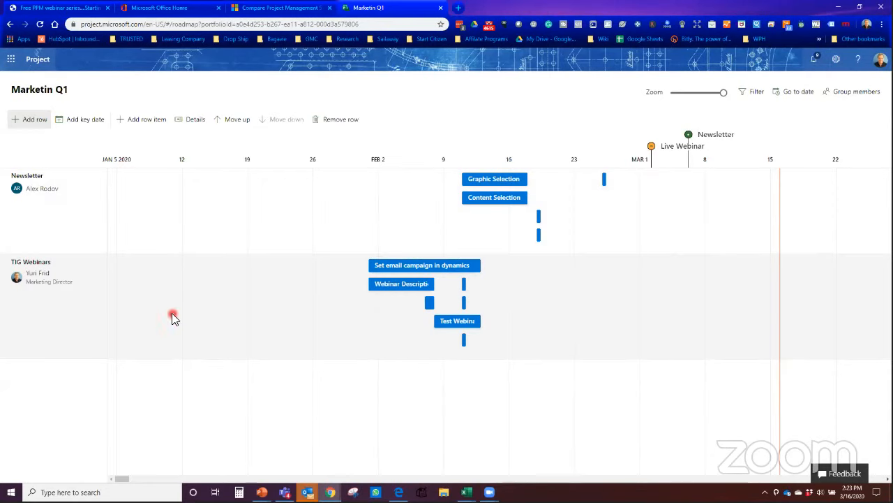
{"action": "left_click", "coordinate": [170, 289]}
{"action": "left_click", "coordinate": [199, 303]}
{"action": "left_click", "coordinate": [206, 335]}
{"action": "left_click", "coordinate": [216, 320]}
{"action": "left_click", "coordinate": [178, 259]}
{"action": "left_click", "coordinate": [201, 309]}
{"action": "left_click", "coordinate": [224, 289]}
{"action": "left_click", "coordinate": [209, 299]}
{"action": "left_click", "coordinate": [194, 305]}
{"action": "left_click", "coordinate": [180, 214]}
{"action": "left_click", "coordinate": [181, 254]}
{"action": "left_click", "coordinate": [197, 298]}
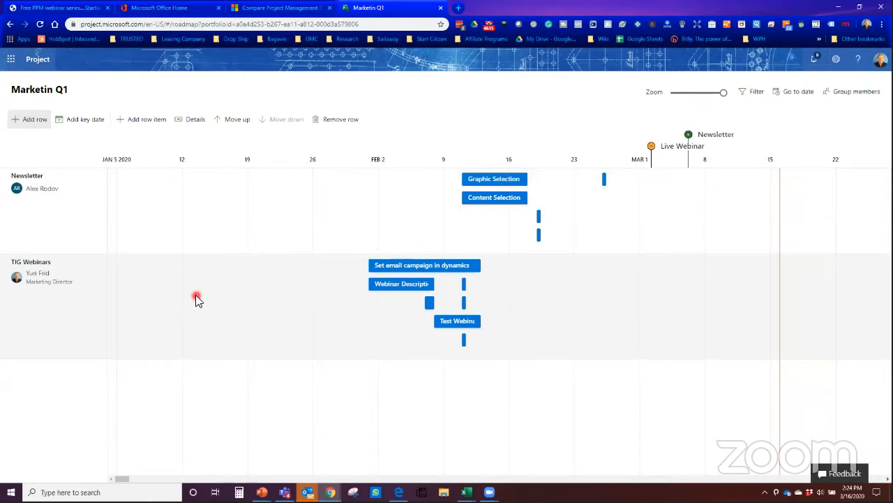
{"action": "left_click", "coordinate": [204, 277]}
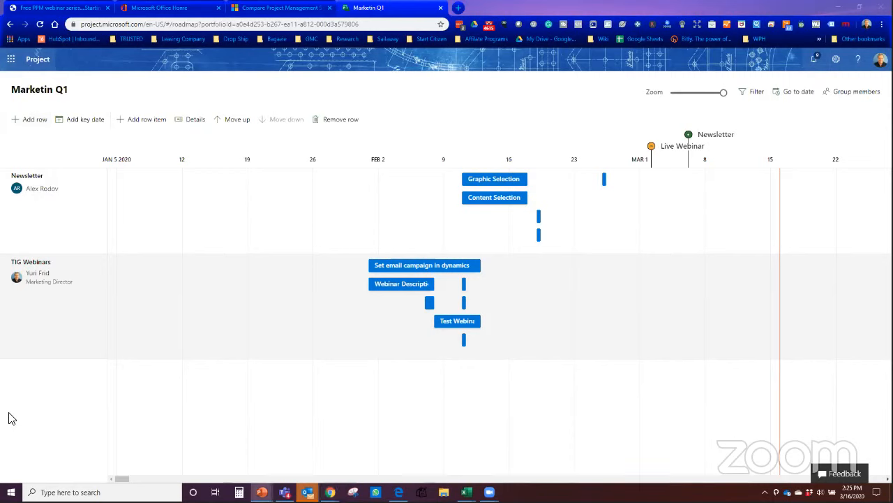
{"action": "key", "text": "alt+Tab"}
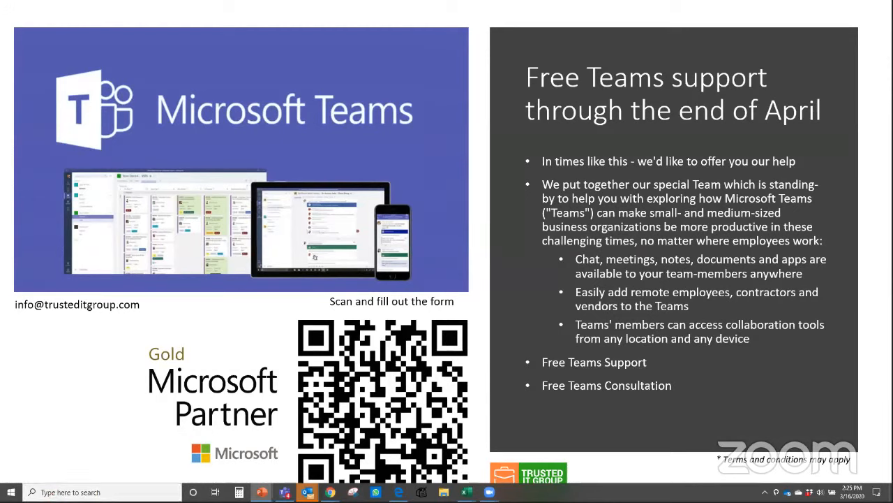
{"action": "key", "text": "Escape"}
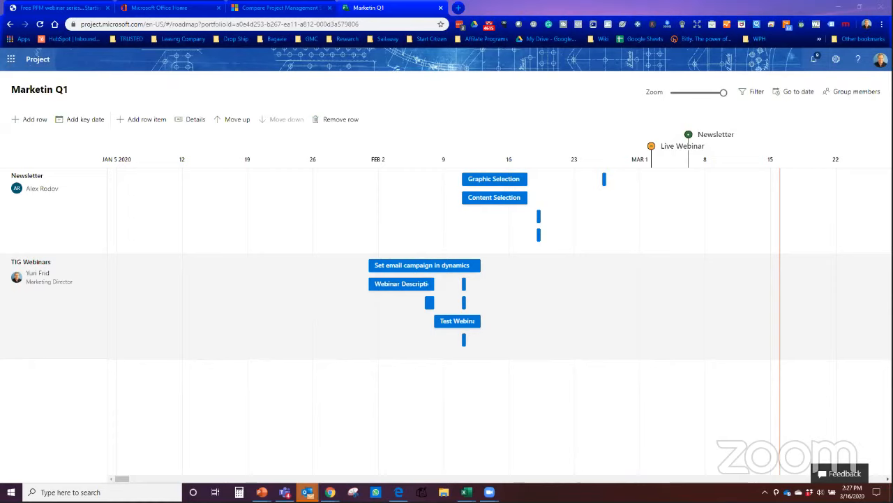
Step: Switch to the Free PPM webinar series page and browse its dated webinar session cards
{"action": "left_click", "coordinate": [85, 10]}
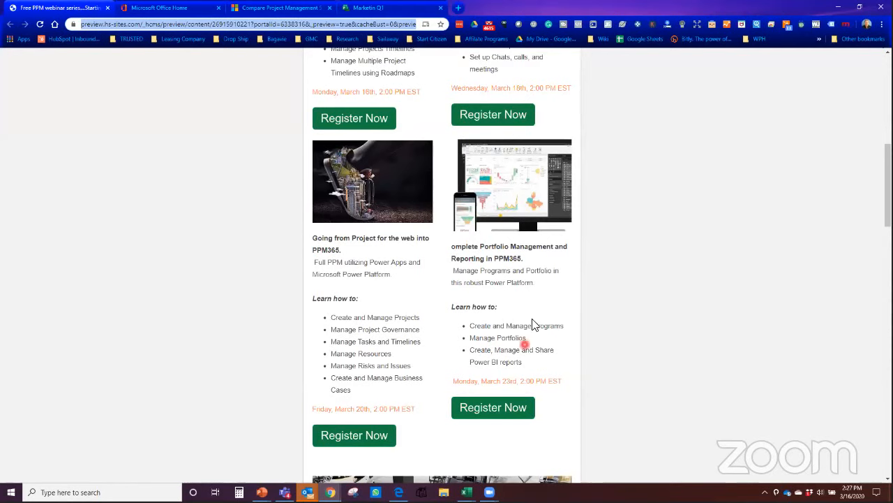
{"action": "scroll", "coordinate": [525, 324], "scroll_direction": "up", "scroll_amount": 3}
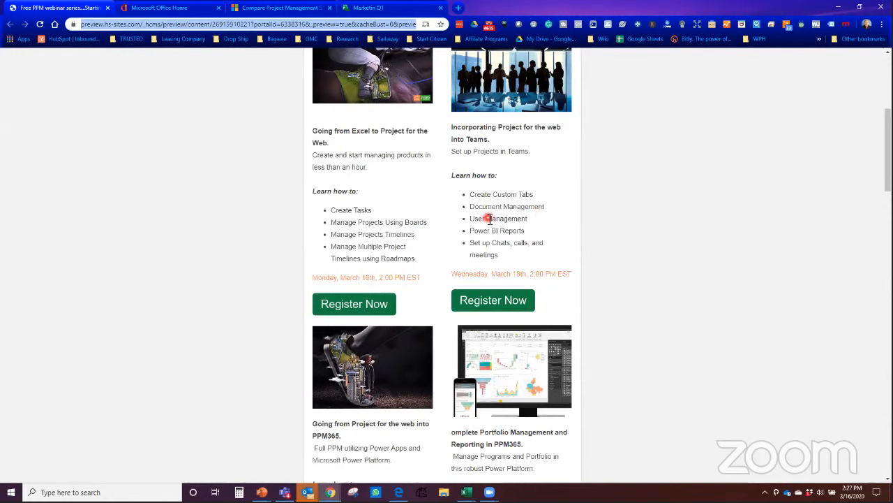
{"action": "scroll", "coordinate": [478, 217], "scroll_direction": "down", "scroll_amount": 2}
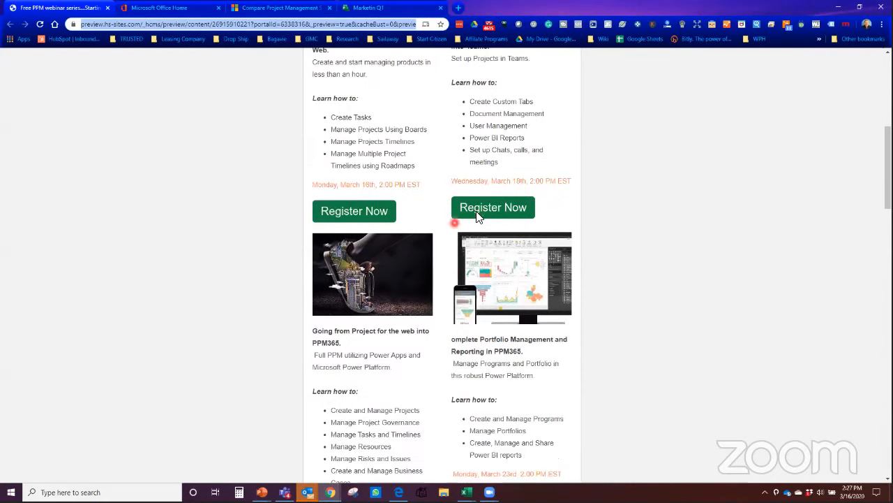
{"action": "scroll", "coordinate": [478, 217], "scroll_direction": "down", "scroll_amount": 2}
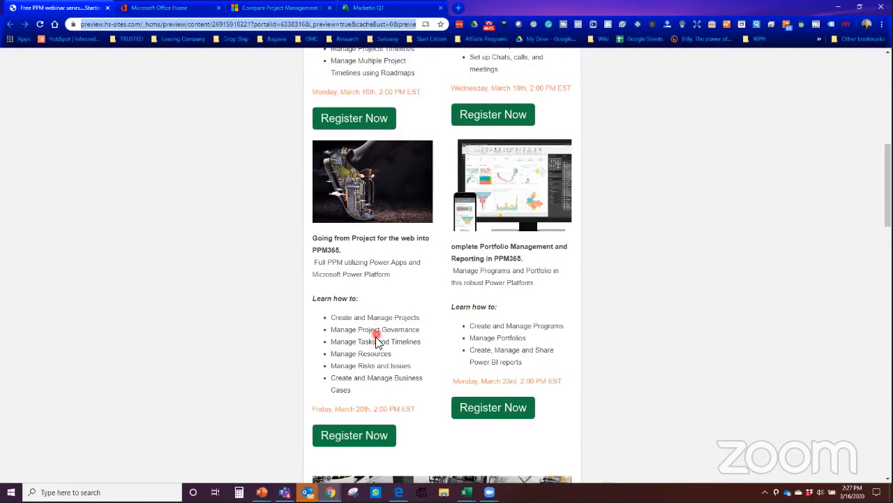
{"action": "scroll", "coordinate": [377, 335], "scroll_direction": "down", "scroll_amount": 1}
{"action": "scroll", "coordinate": [379, 333], "scroll_direction": "up", "scroll_amount": 1}
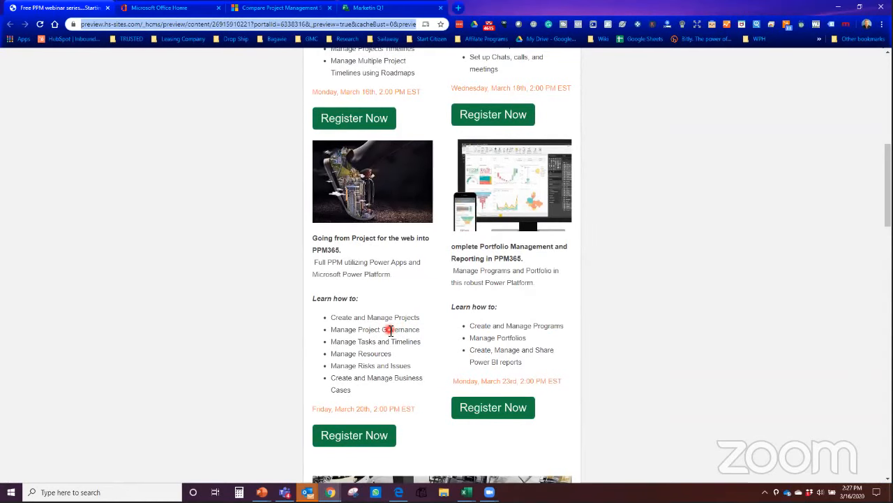
{"action": "scroll", "coordinate": [389, 331], "scroll_direction": "up", "scroll_amount": 1}
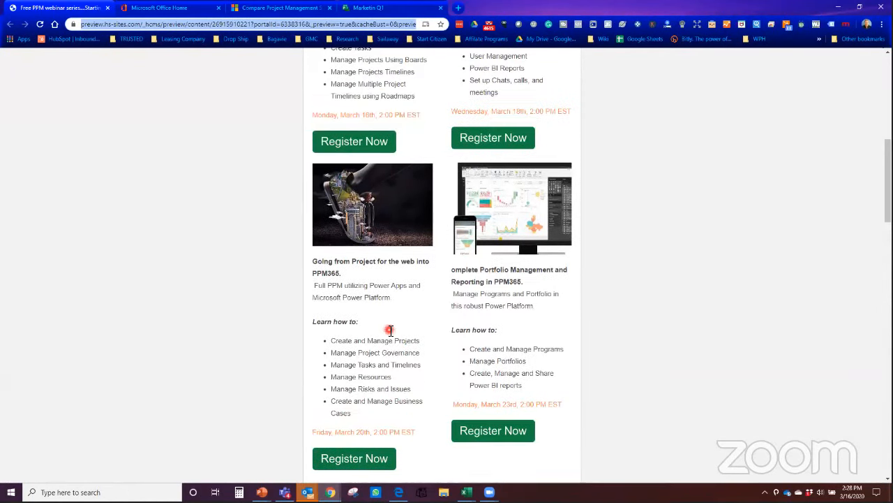